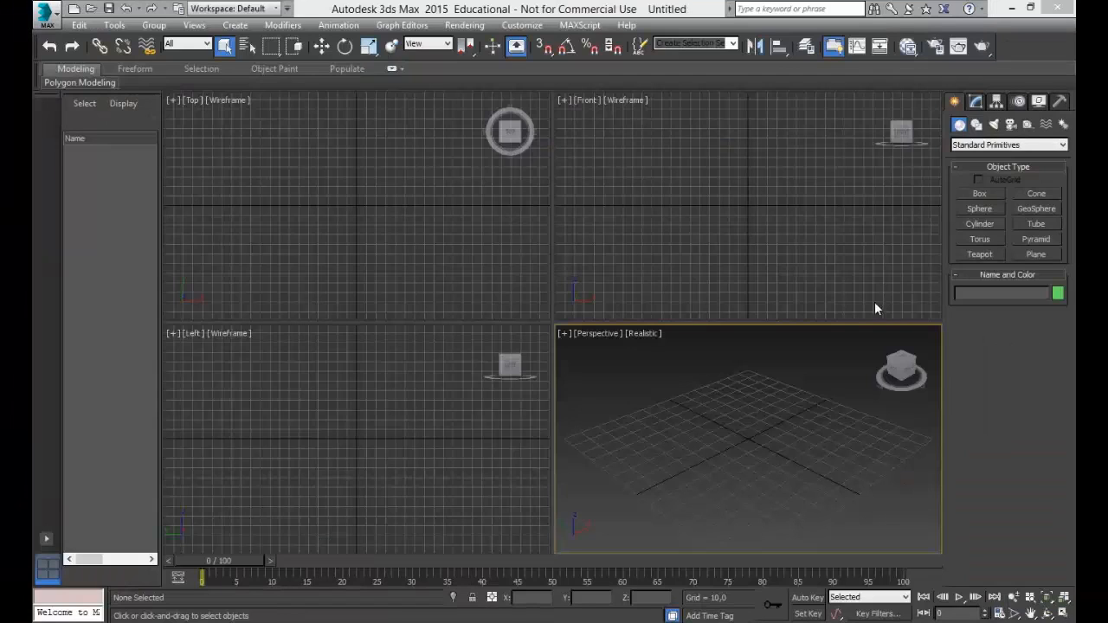
# Maximize the Perspective viewport so that it fills the whole workspace.
pyautogui.click(706, 396)
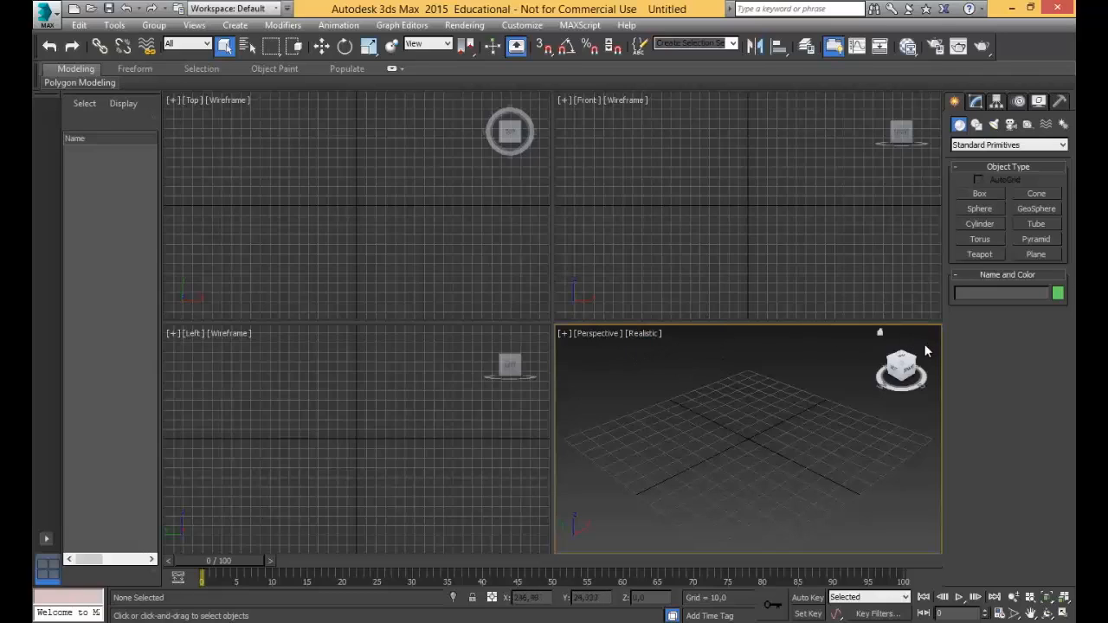
pyautogui.hotkey('alt', 'w')
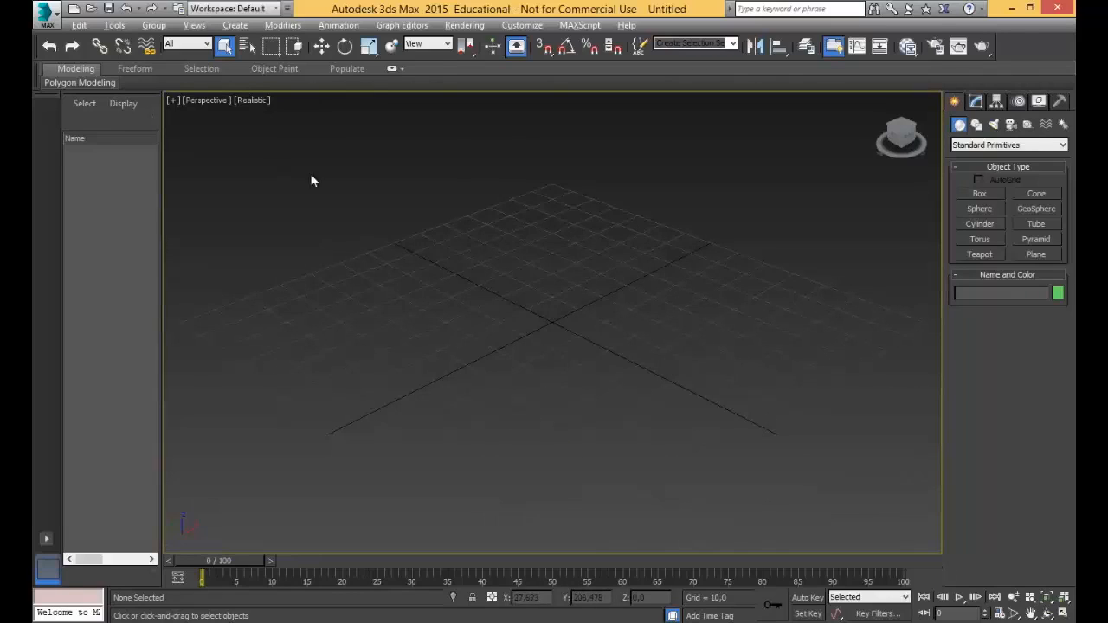
pyautogui.scroll(-3, 610, 271)
pyautogui.moveTo(634, 276); pyautogui.dragTo(619, 299, button='middle')
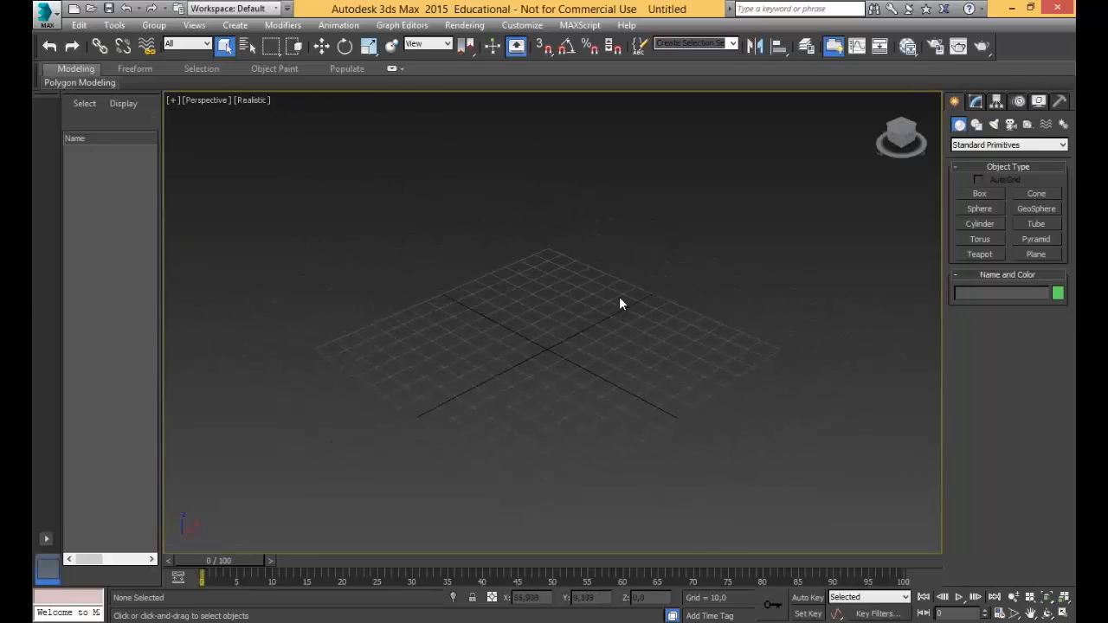
# Draw a standard primitive box on the grid, about 100 long, 65 wide and 60 high.
pyautogui.click(979, 194)
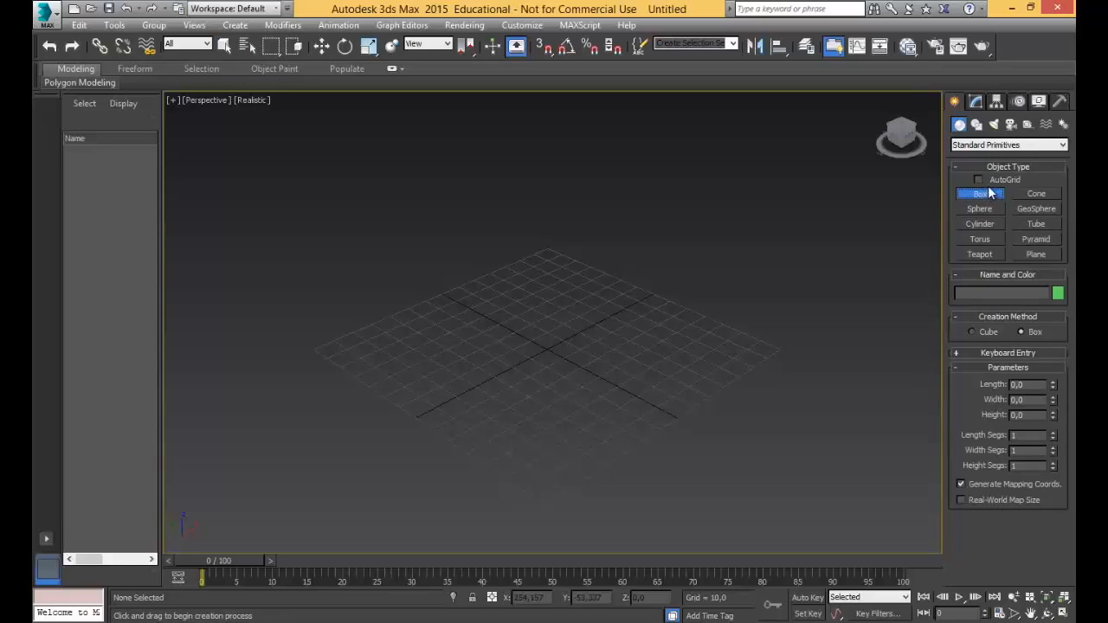
pyautogui.click(243, 32)
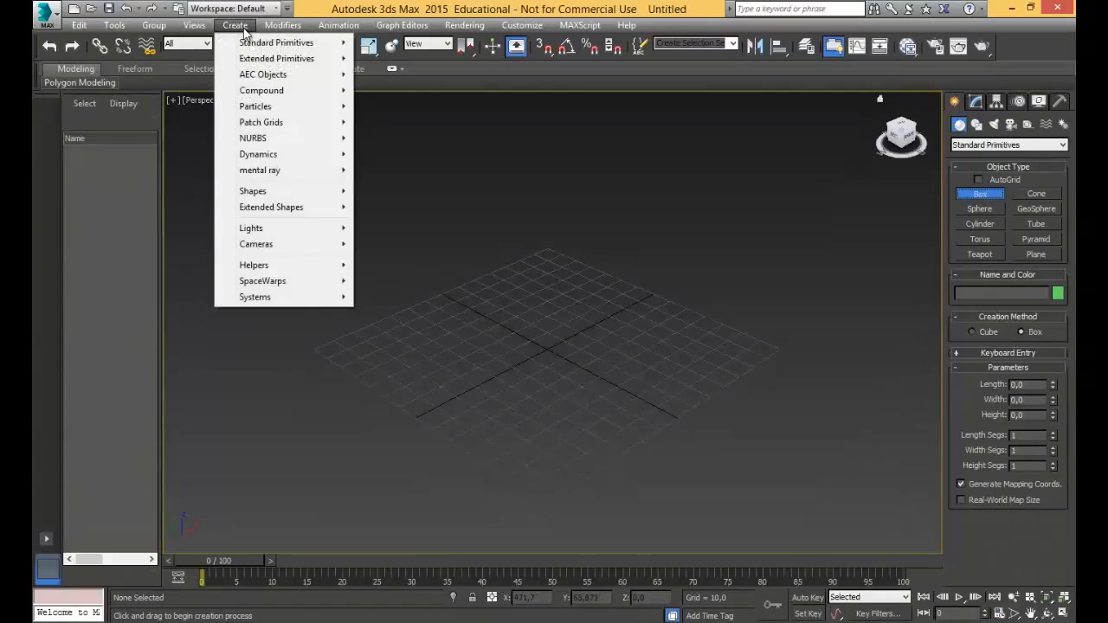
pyautogui.moveTo(247, 46)
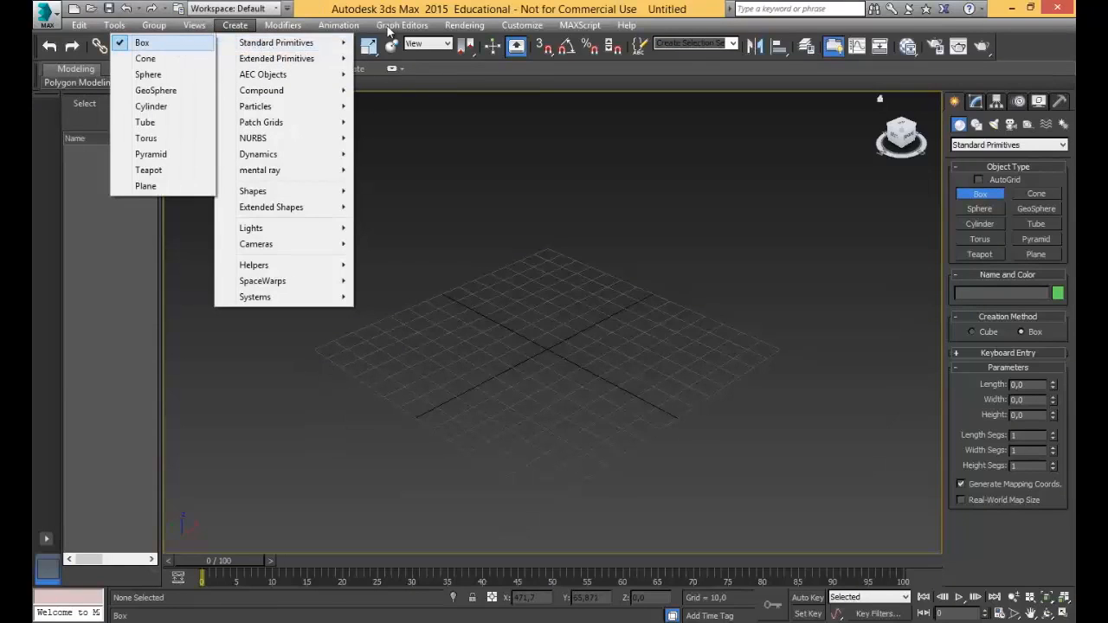
pyautogui.click(444, 7)
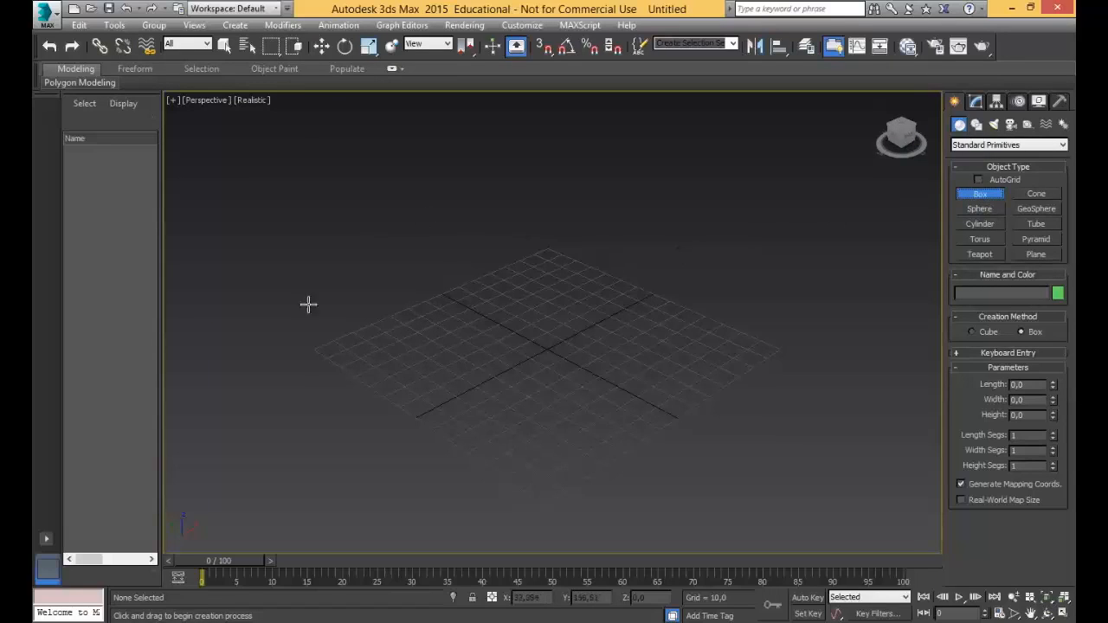
pyautogui.click(431, 343)
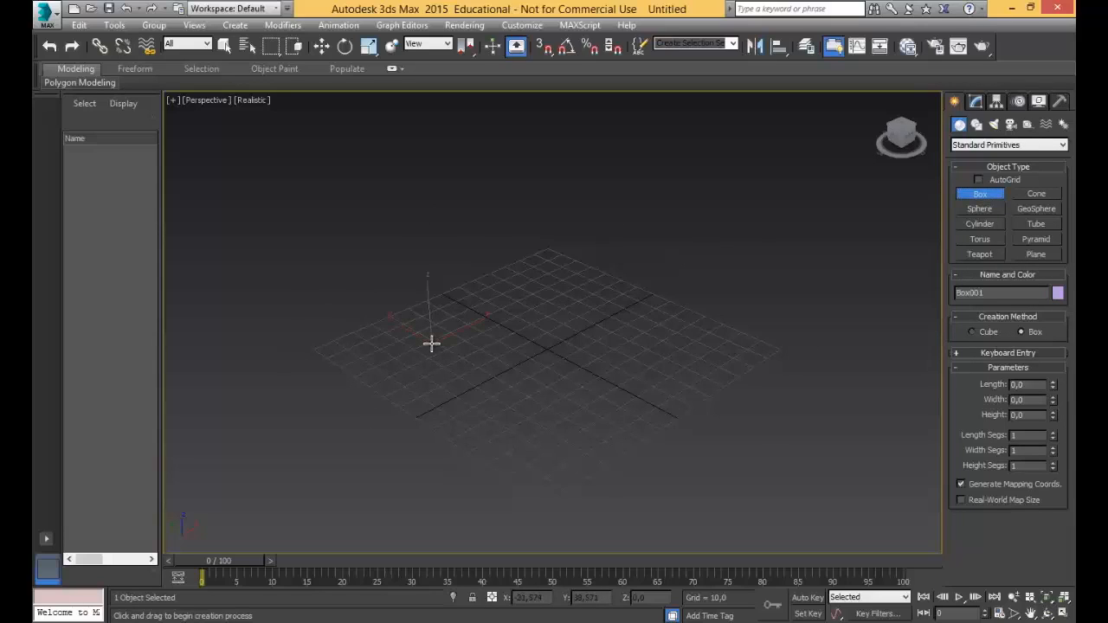
pyautogui.moveTo(432, 343); pyautogui.dragTo(714, 376)
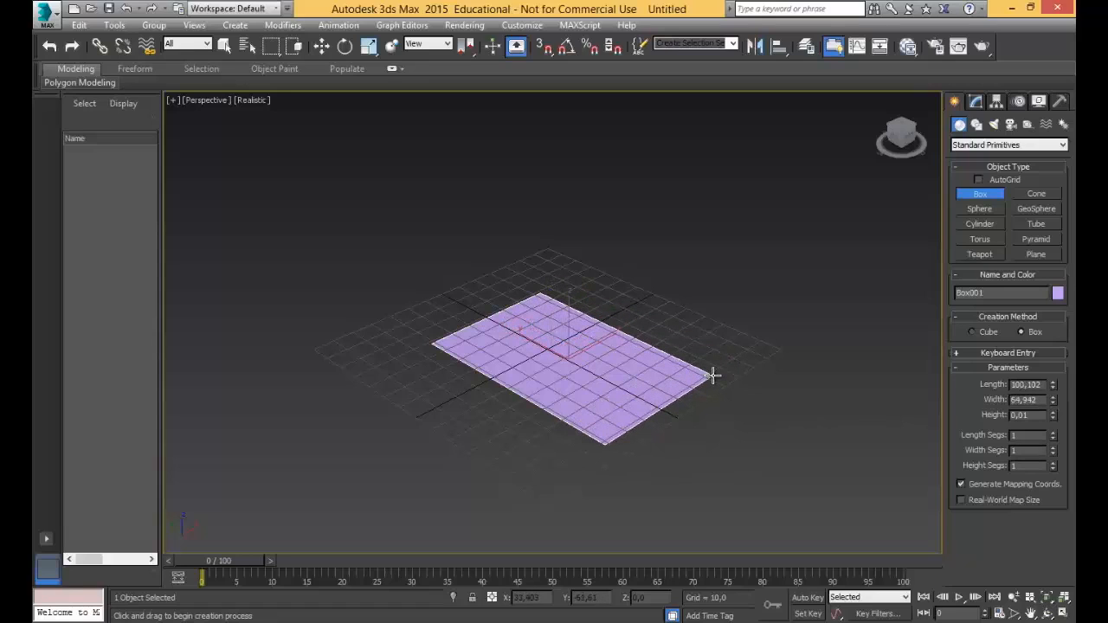
pyautogui.moveTo(713, 376); pyautogui.dragTo(714, 376)
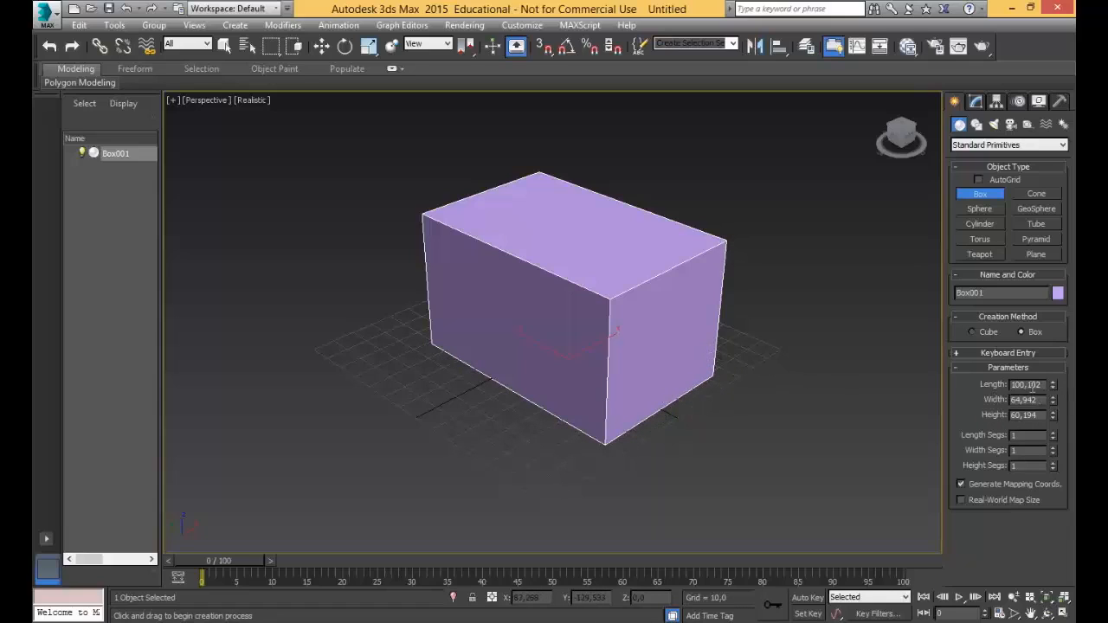
# Set the box's length to 150, its width to 50 and its height to 50.
pyautogui.moveTo(1043, 384); pyautogui.dragTo(1008, 390)
pyautogui.write('150')
pyautogui.press('Tab')
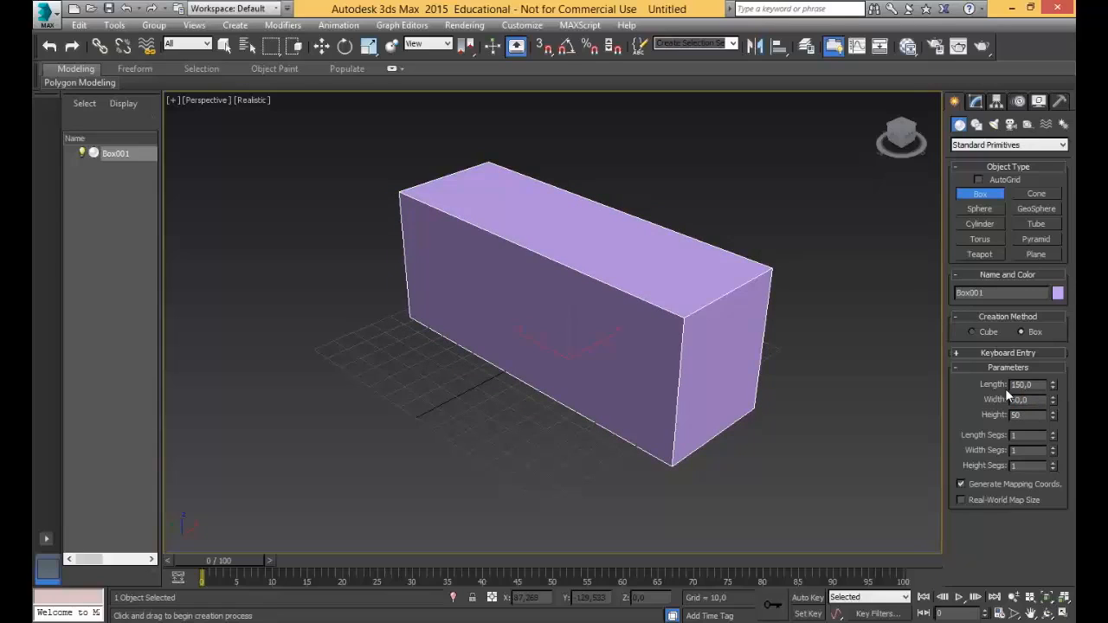
pyautogui.press('Tab')
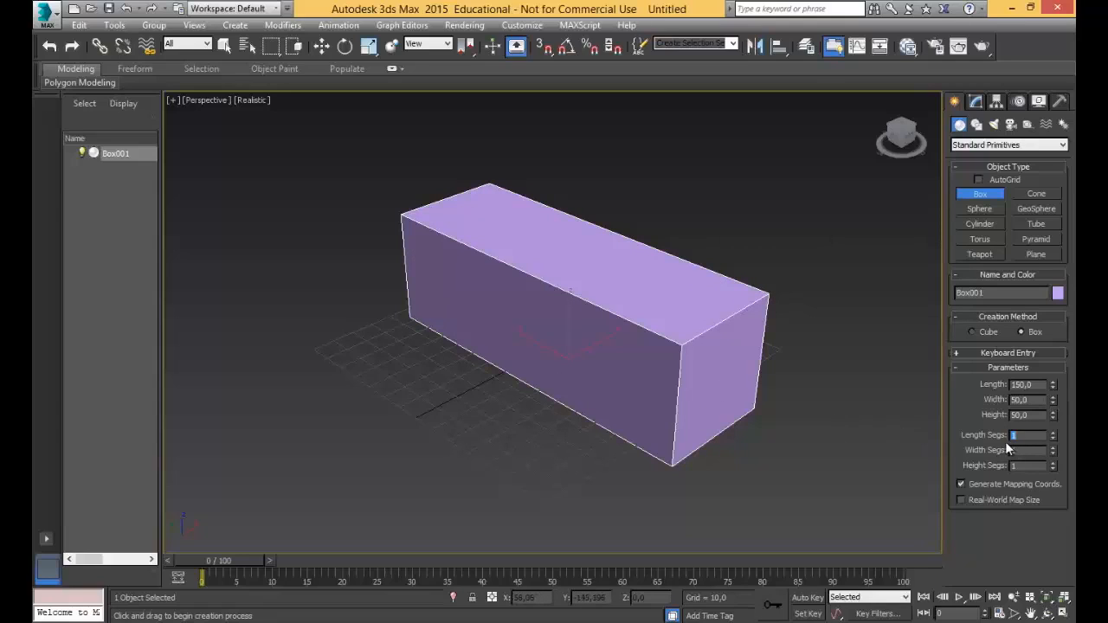
# Subdivide the box into 4 length segments, 3 width segments and 3 height segments.
pyautogui.click(1053, 434)
pyautogui.click(1053, 431)
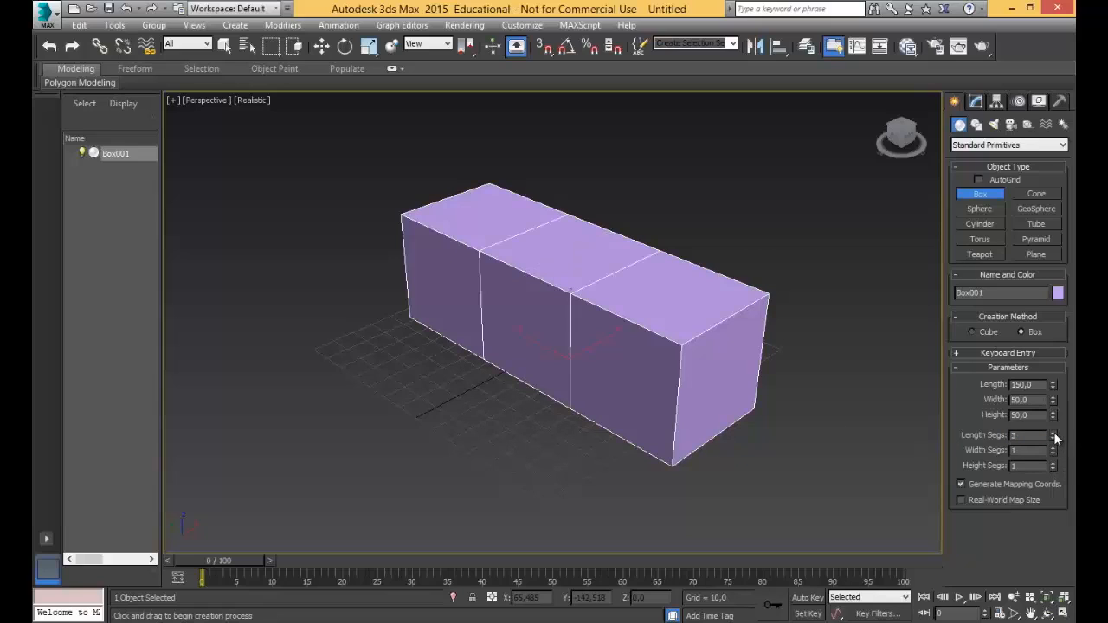
pyautogui.click(1054, 432)
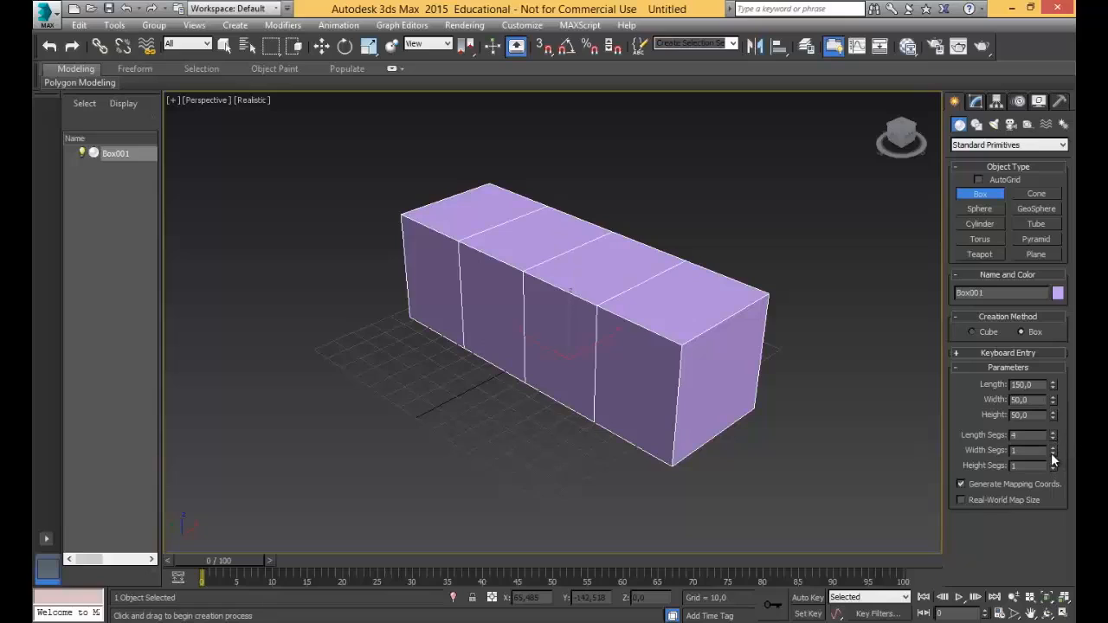
pyautogui.click(1053, 447)
pyautogui.click(1053, 447)
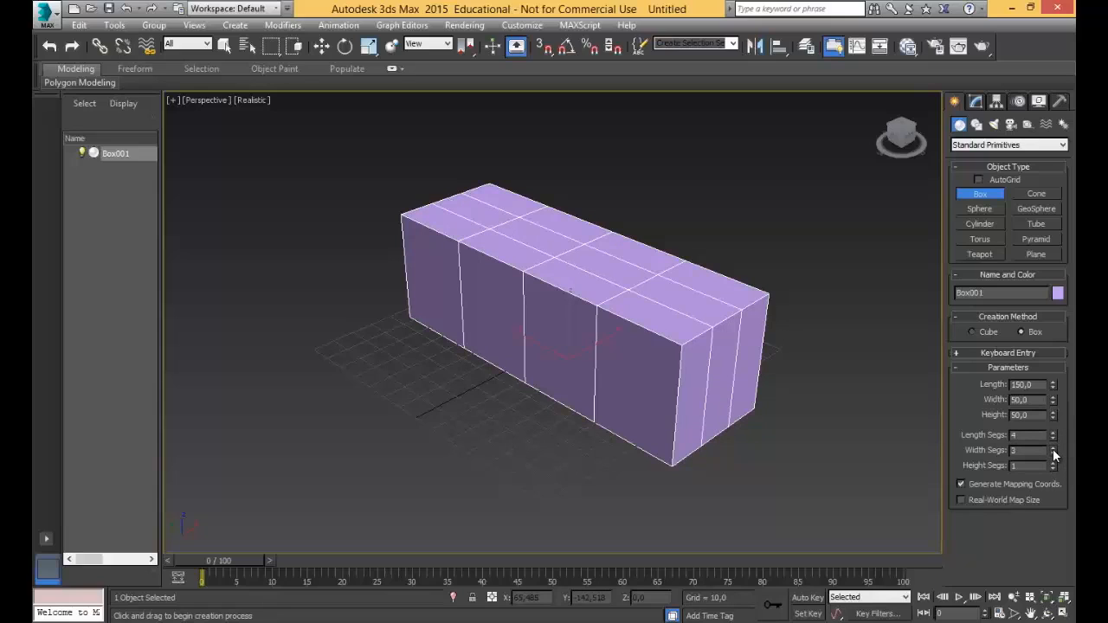
pyautogui.click(1053, 463)
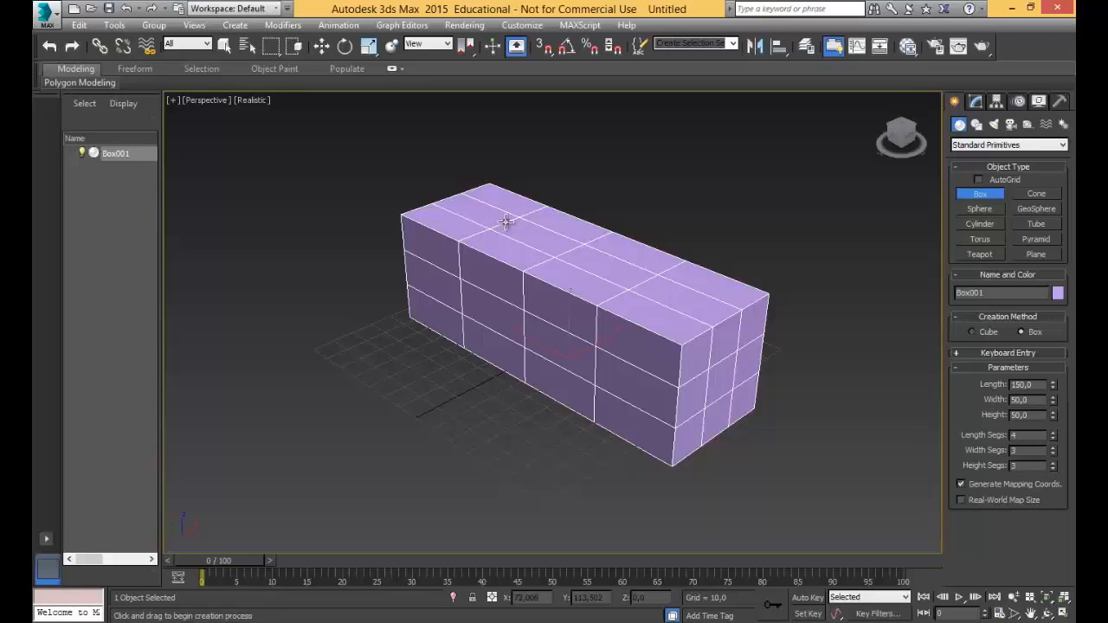
# Return the box's width, height and length segments to 1 each.
pyautogui.click(1053, 453)
pyautogui.click(1054, 454)
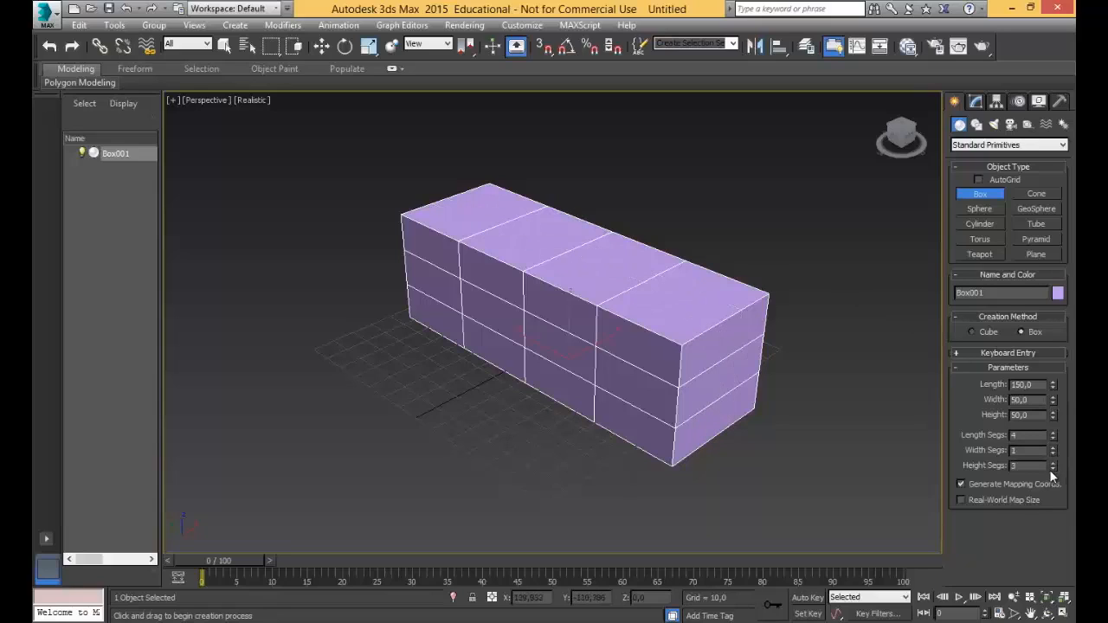
pyautogui.click(1053, 470)
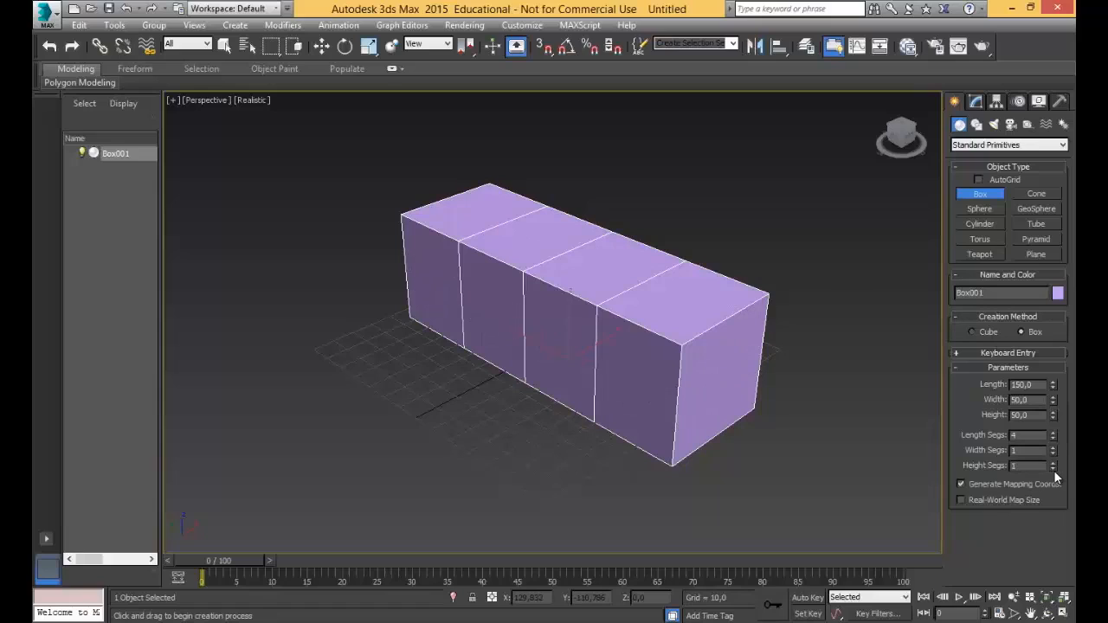
pyautogui.click(1051, 437)
pyautogui.click(1051, 437)
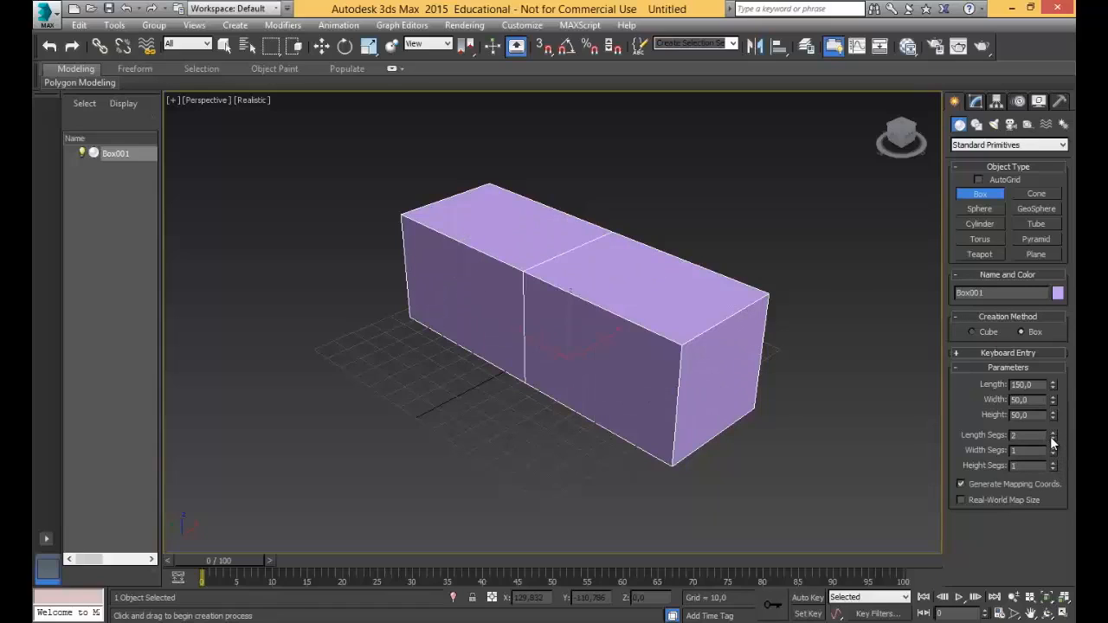
pyautogui.click(1051, 438)
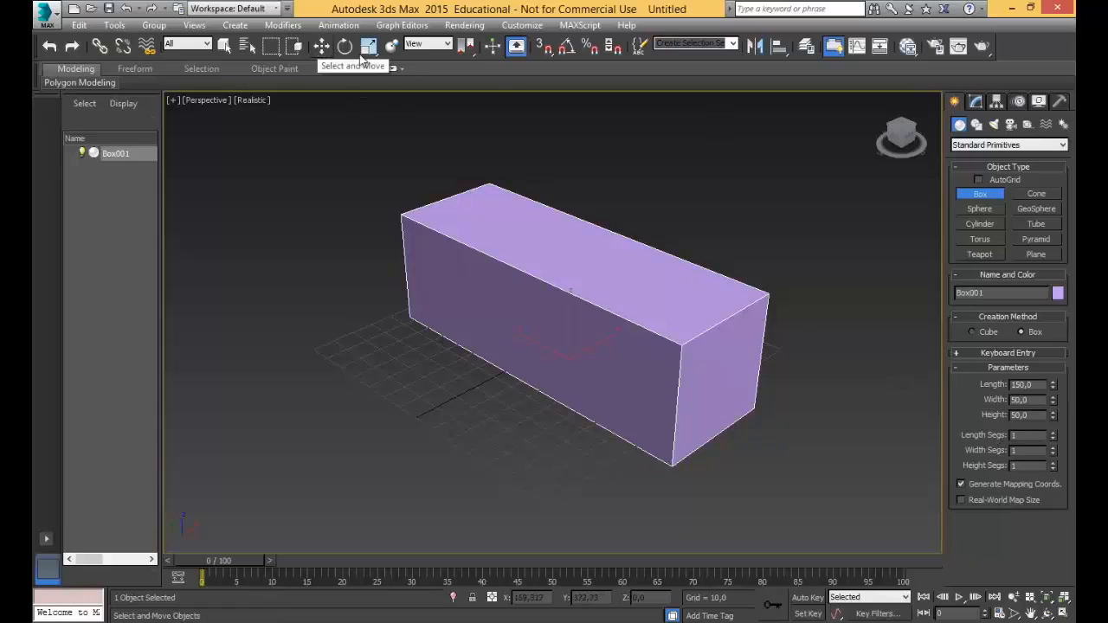
# Rename the box as Primitiva01.
pyautogui.moveTo(759, 265); pyautogui.dragTo(861, 221, button='middle')
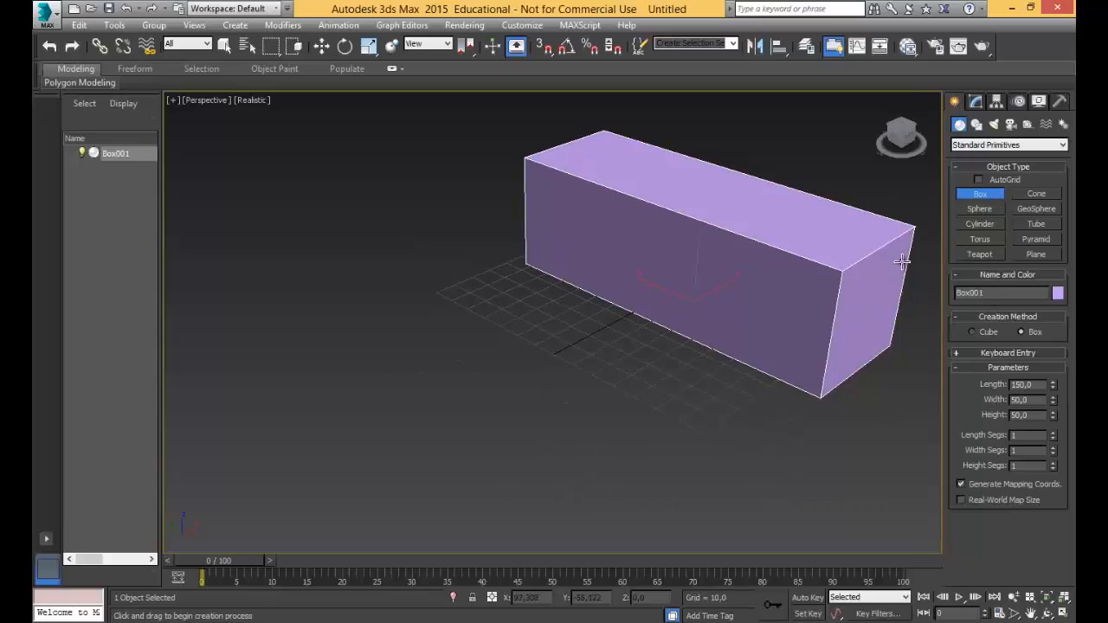
pyautogui.moveTo(900, 266); pyautogui.dragTo(828, 297, button='middle')
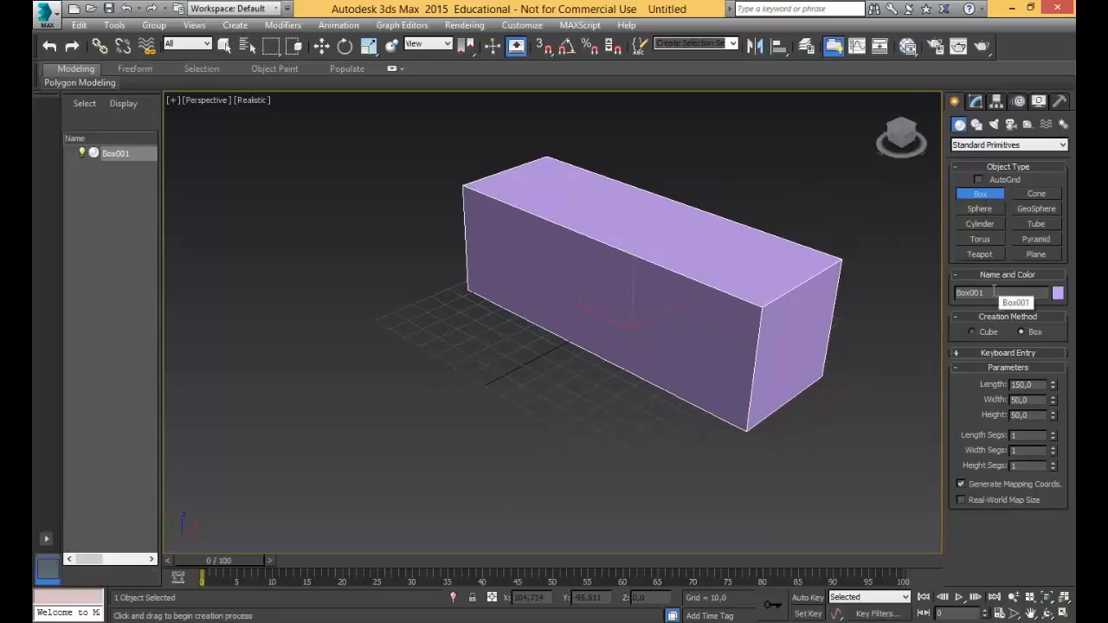
pyautogui.moveTo(1007, 292); pyautogui.dragTo(942, 292)
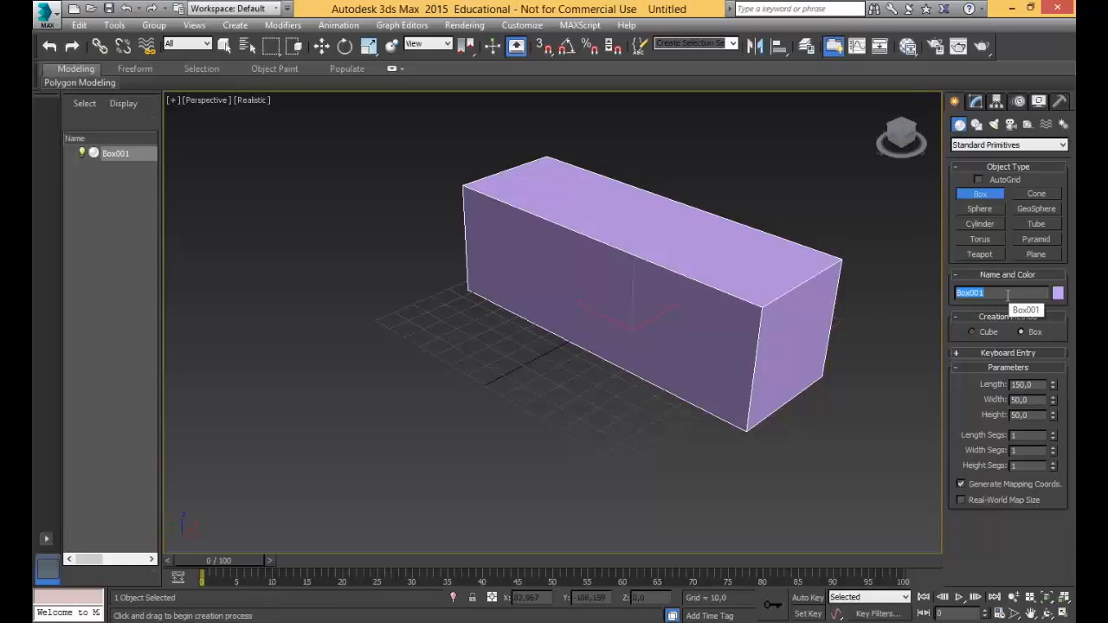
pyautogui.write('Primitiva01')
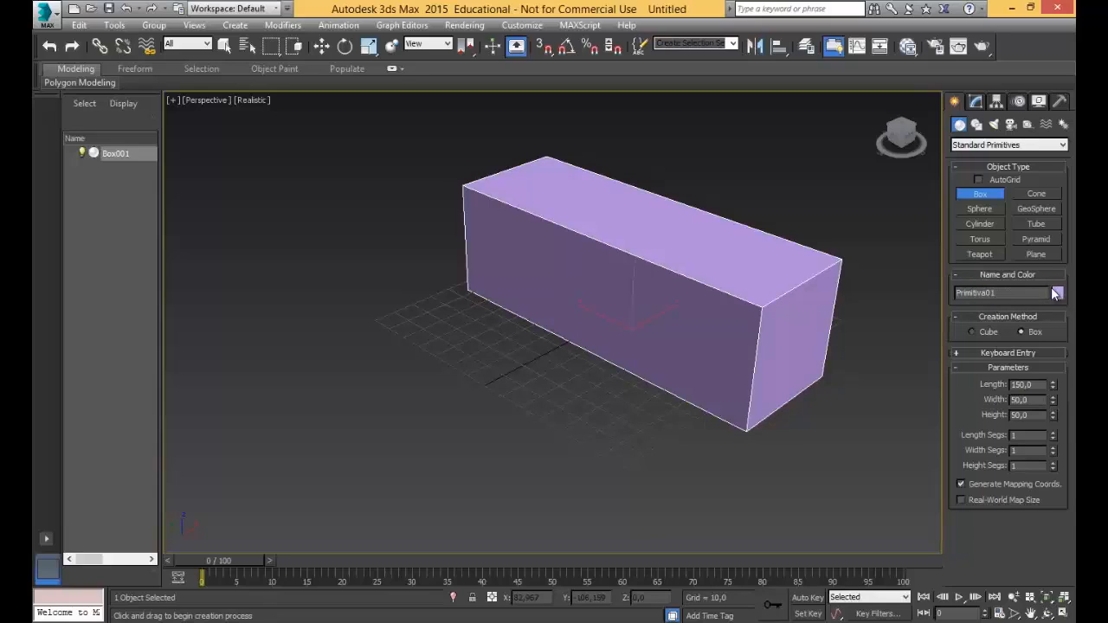
pyautogui.press('Return')
# Change the box's object color to dark blue from the 3ds Max palette.
pyautogui.click(1057, 292)
pyautogui.moveTo(728, 98); pyautogui.dragTo(391, 133)
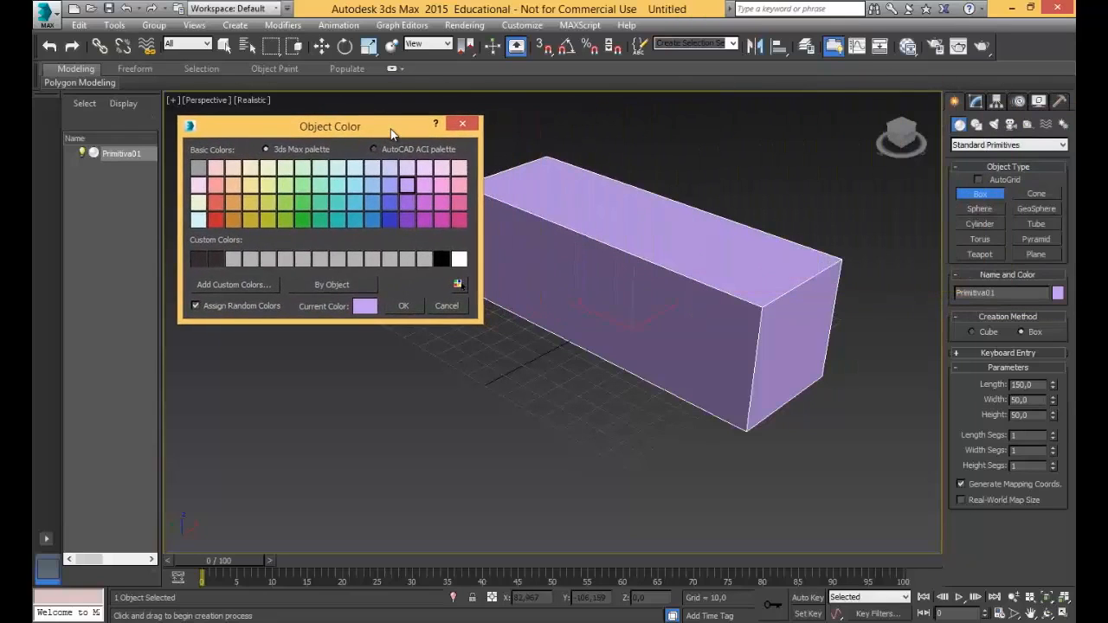
pyautogui.click(459, 125)
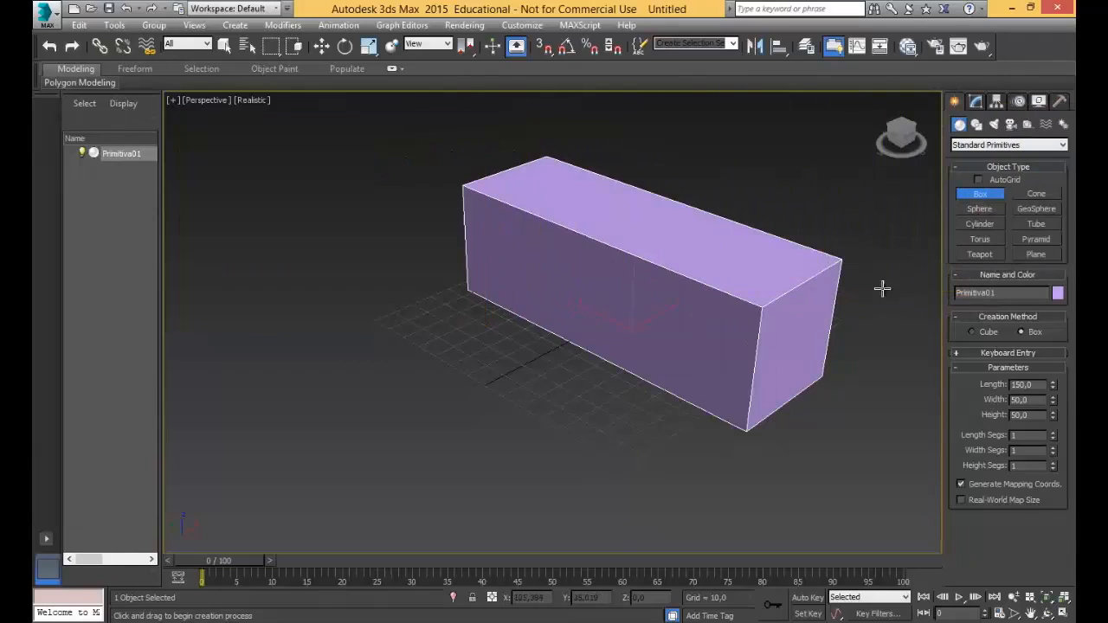
pyautogui.click(1057, 293)
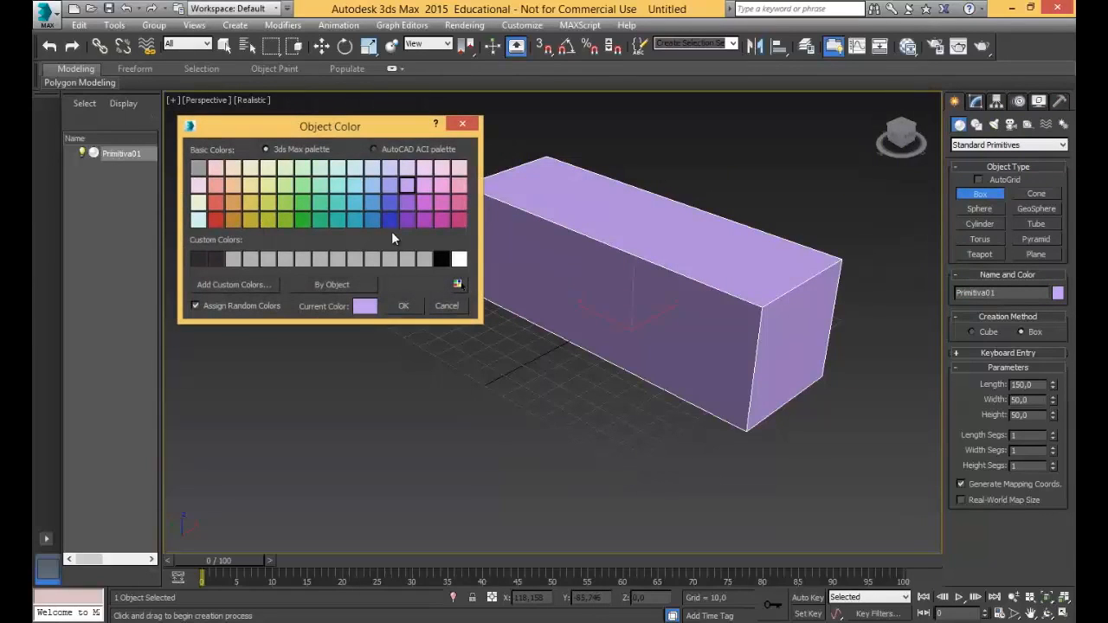
pyautogui.click(303, 187)
pyautogui.click(378, 222)
pyautogui.click(400, 306)
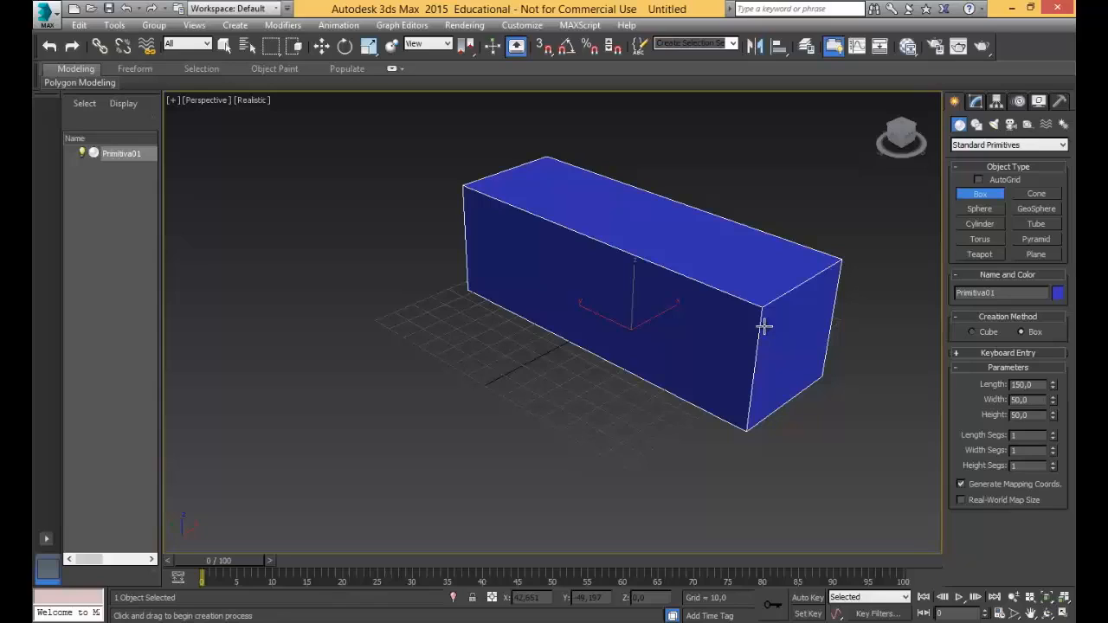
# Draw a sphere from its center on the grid in front of the blue box, with a radius of about 31.
pyautogui.click(981, 209)
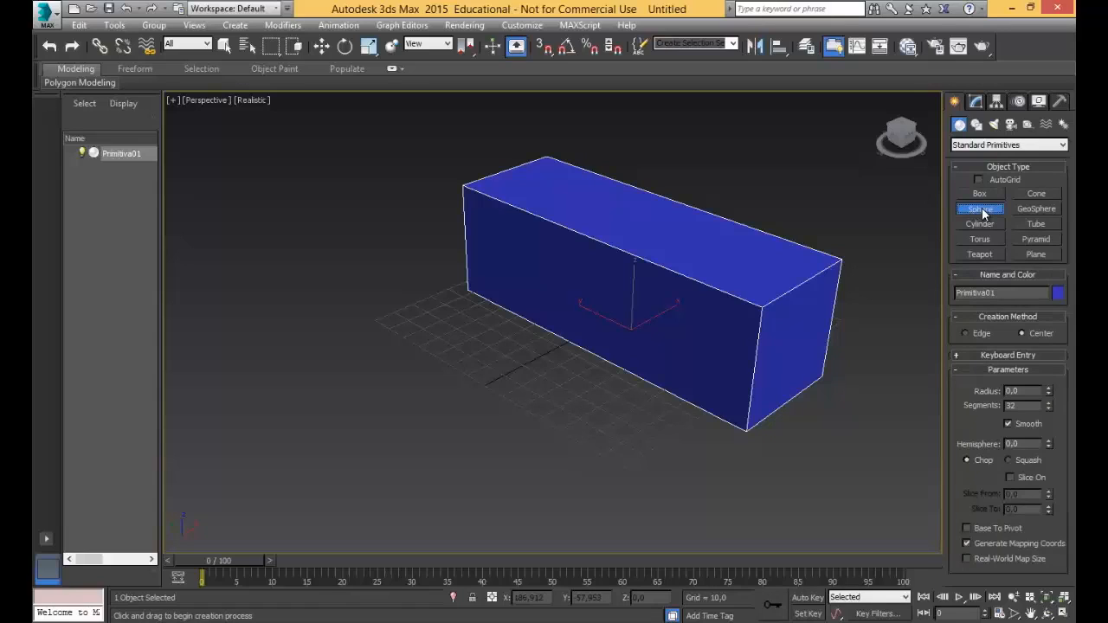
pyautogui.click(411, 369)
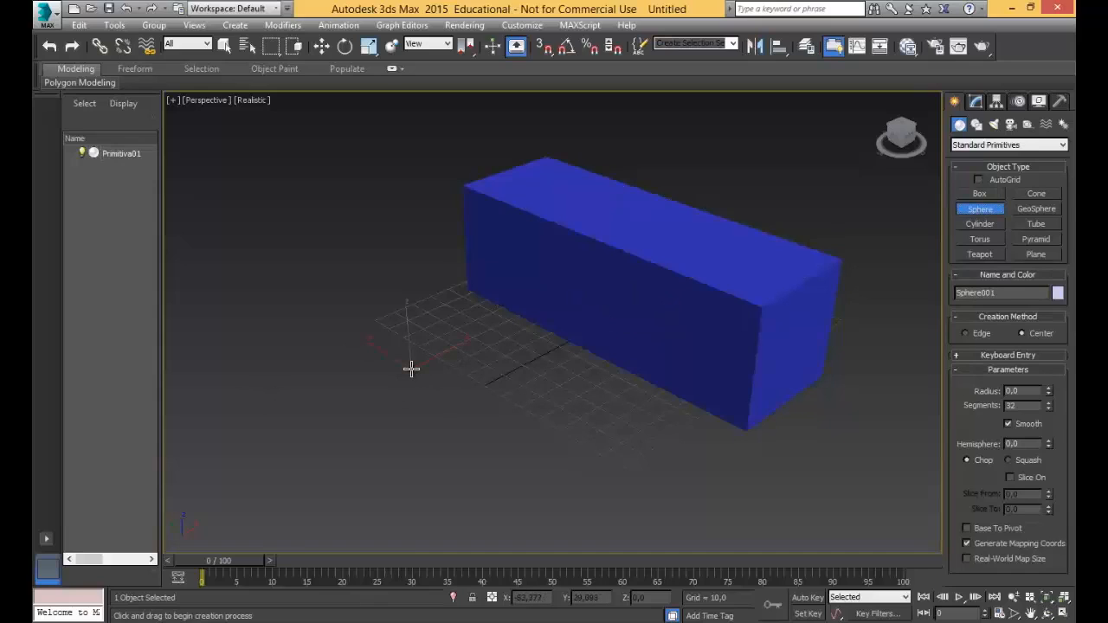
pyautogui.moveTo(411, 369); pyautogui.dragTo(491, 378)
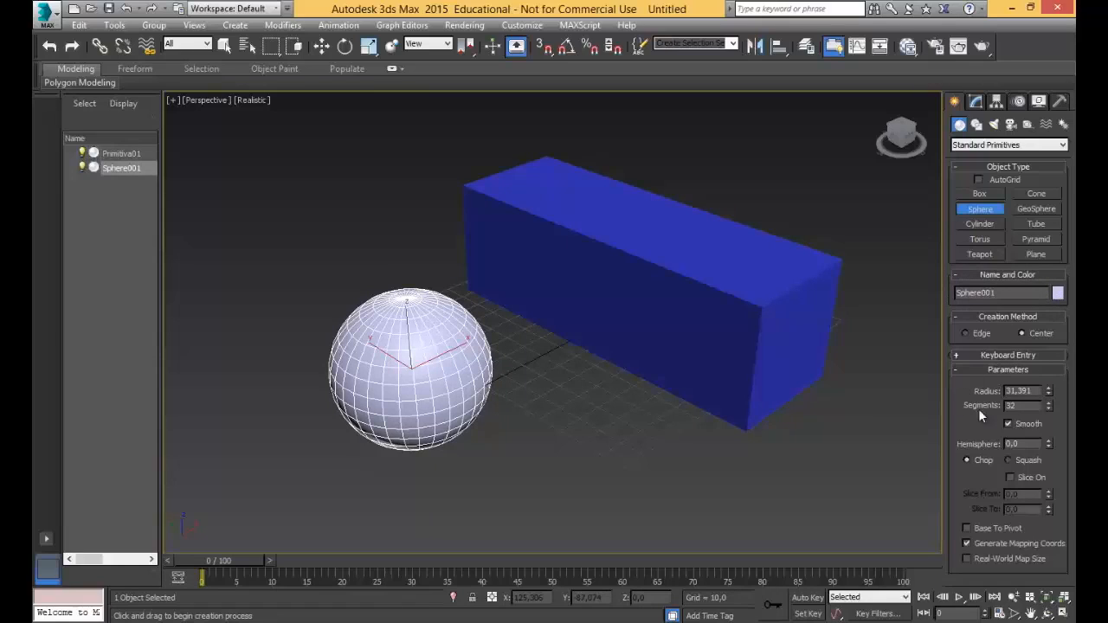
# Set the sphere's radius to 30.
pyautogui.doubleClick(1035, 390)
pyautogui.write('30')
pyautogui.press('Tab')
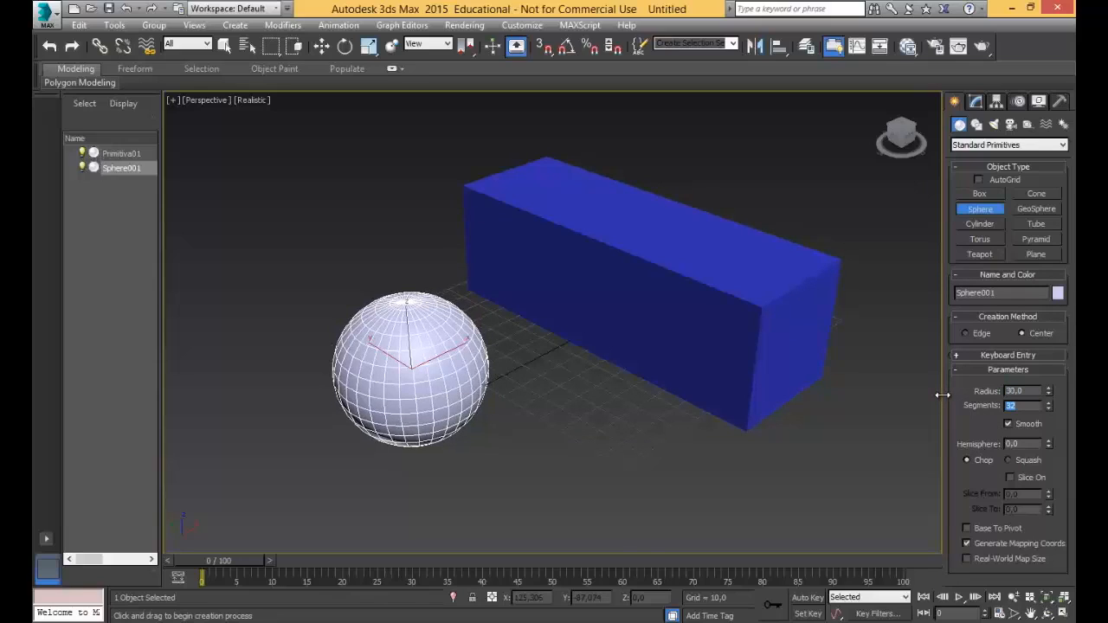
# Raise the sphere's segments to 64 for comparison and reduce them to 16.
pyautogui.click(1022, 407)
pyautogui.moveTo(445, 375); pyautogui.dragTo(528, 343, button='middle')
pyautogui.scroll(5, 532, 374)
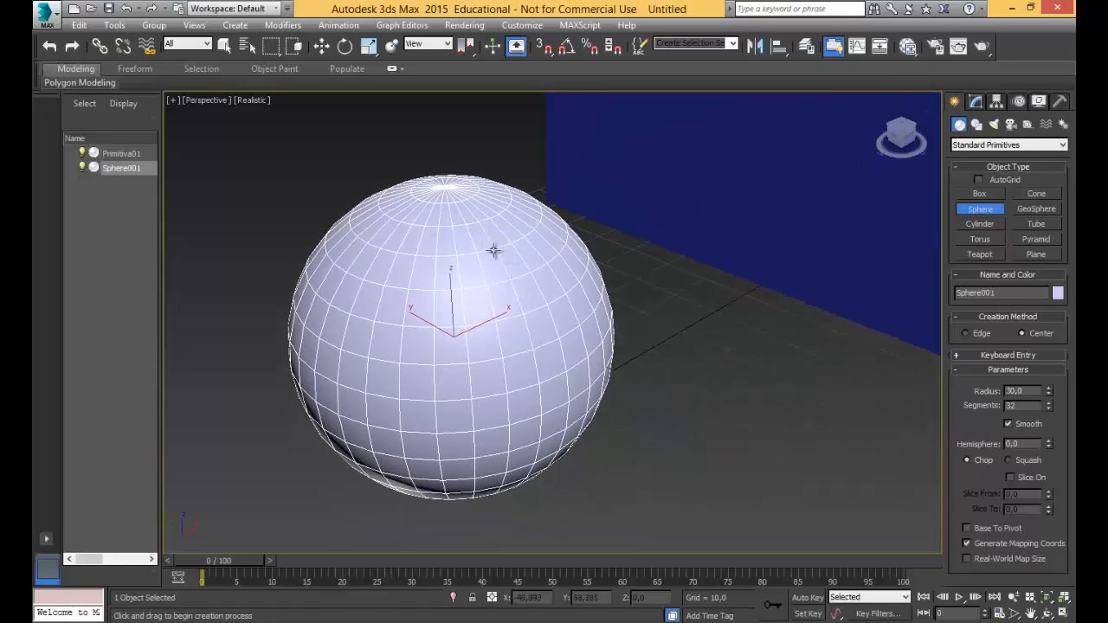
pyautogui.moveTo(1049, 403); pyautogui.dragTo(1047, 410)
pyautogui.click(1048, 403)
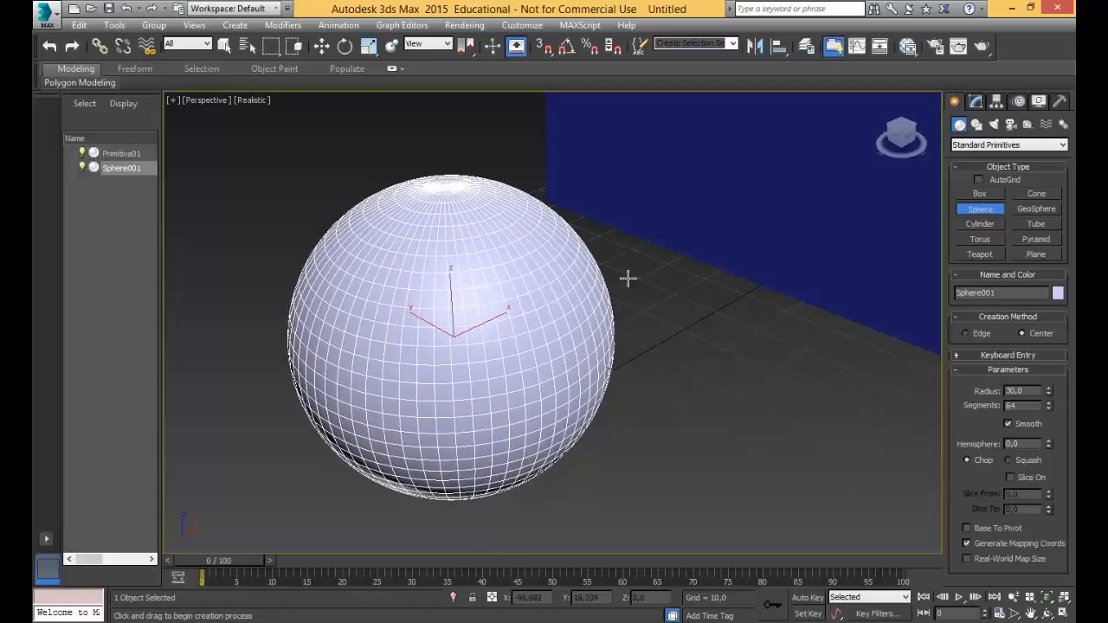
pyautogui.click(1048, 407)
pyautogui.moveTo(1047, 405); pyautogui.dragTo(1046, 405)
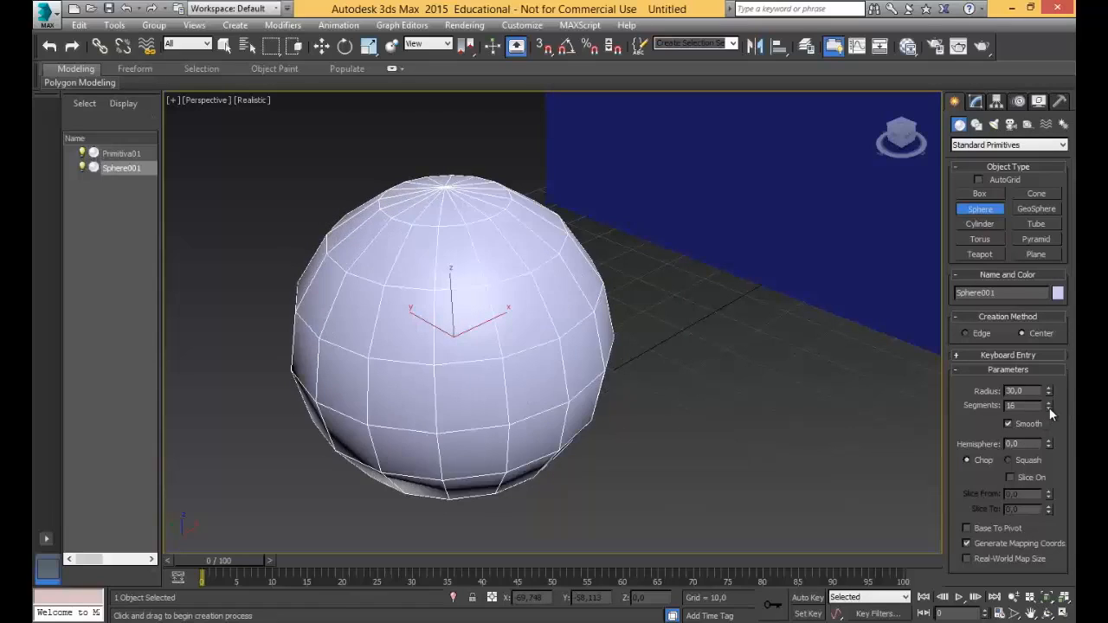
# Reduce the sphere's segments to 4 for comparison, and set them to 32.
pyautogui.moveTo(1049, 408); pyautogui.dragTo(1045, 408)
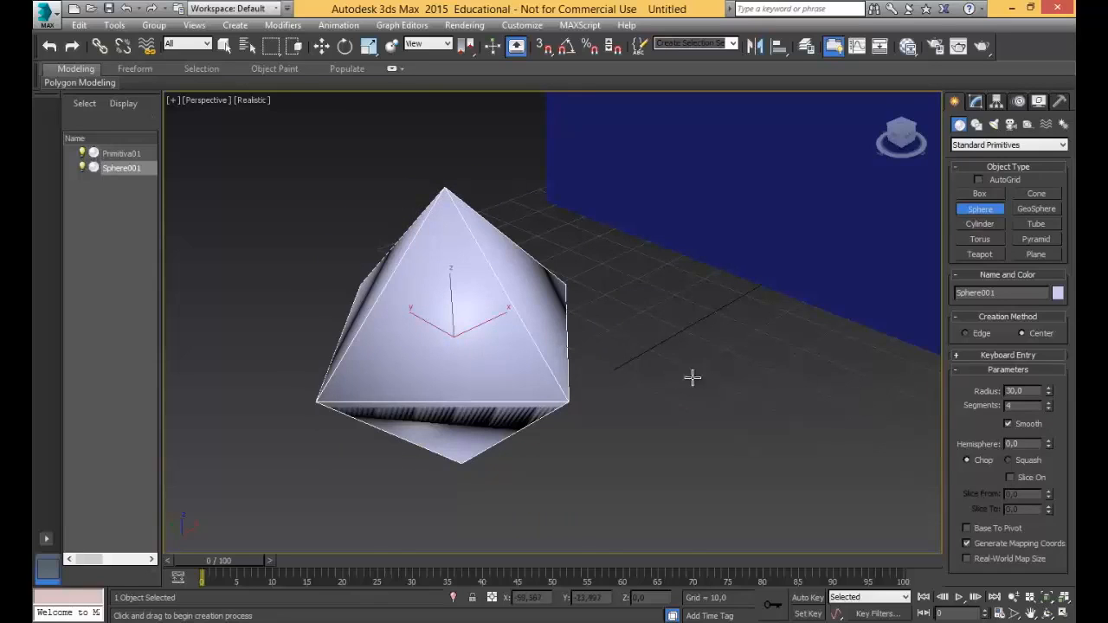
pyautogui.keyDown('alt'); pyautogui.moveTo(606, 366); pyautogui.dragTo(649, 315, button='middle'); pyautogui.keyUp('alt')
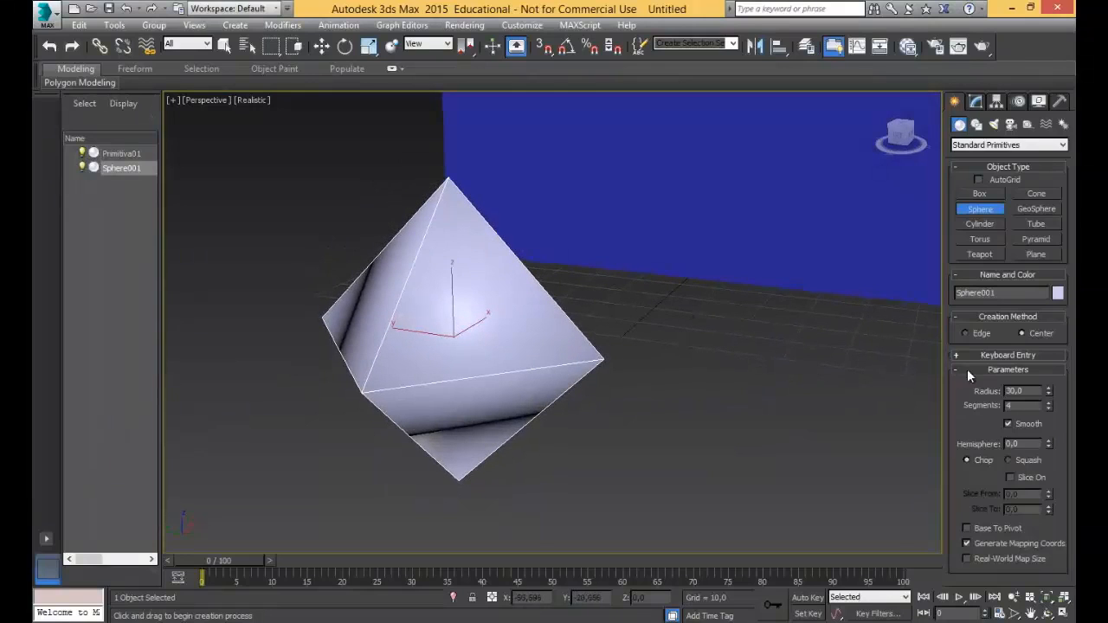
pyautogui.moveTo(1048, 403); pyautogui.dragTo(1048, 403)
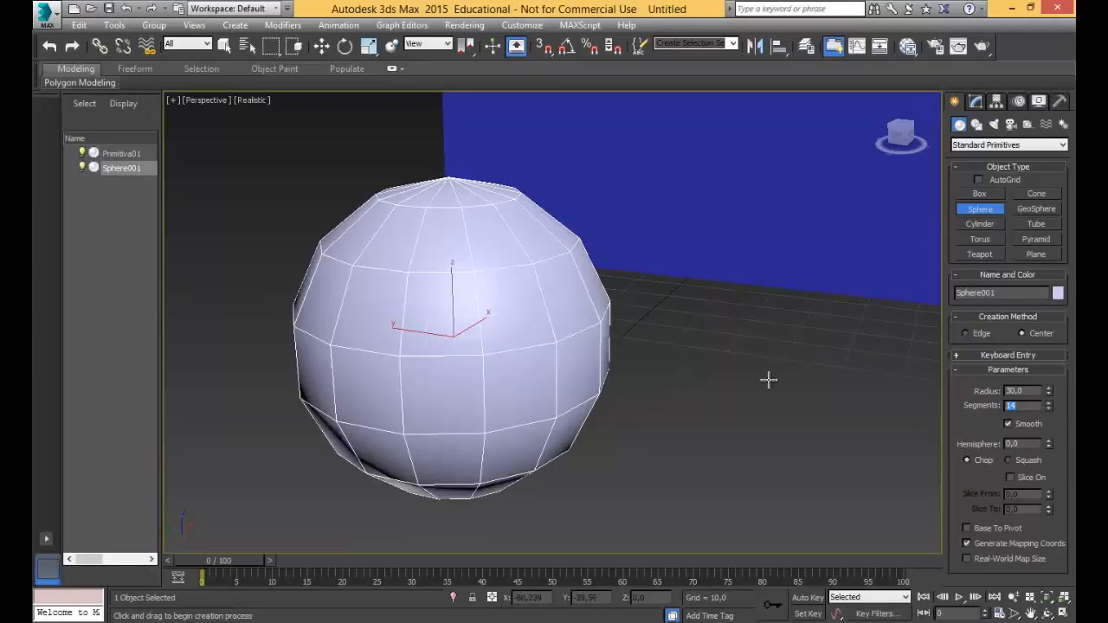
pyautogui.write('32')
pyautogui.press('Return')
pyautogui.keyDown('alt'); pyautogui.moveTo(590, 396); pyautogui.dragTo(538, 419, button='middle'); pyautogui.keyUp('alt')
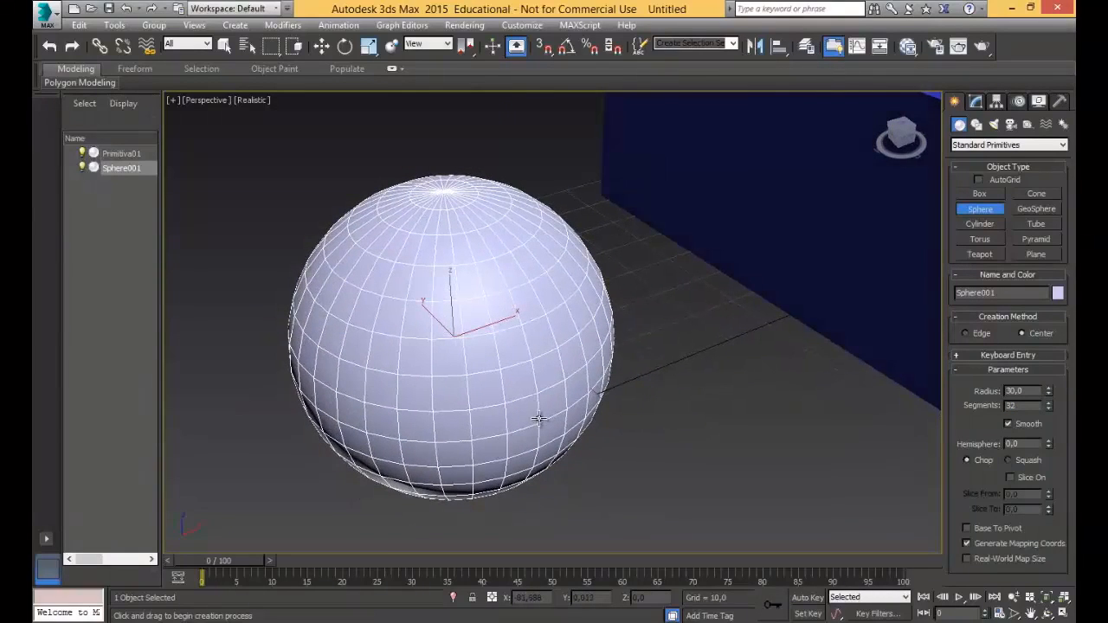
pyautogui.keyDown('alt'); pyautogui.moveTo(757, 422); pyautogui.dragTo(761, 425, button='middle'); pyautogui.keyUp('alt')
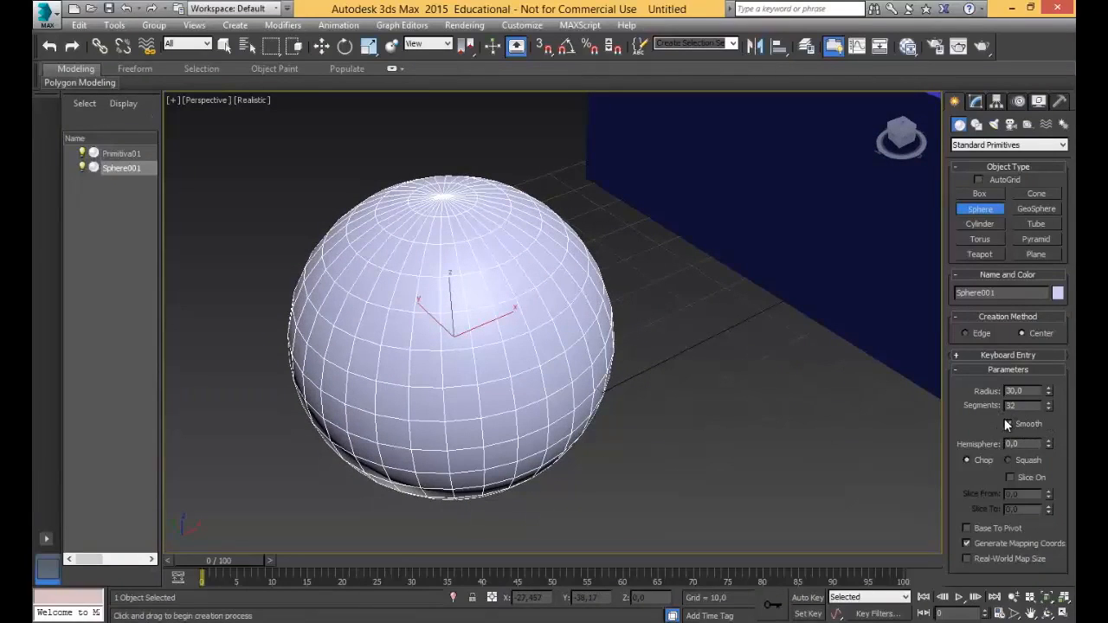
# Toggle the sphere's Smooth option off and on several times to compare faceted and smooth shading, leaving it enabled.
pyautogui.moveTo(363, 251); pyautogui.dragTo(414, 256, button='middle')
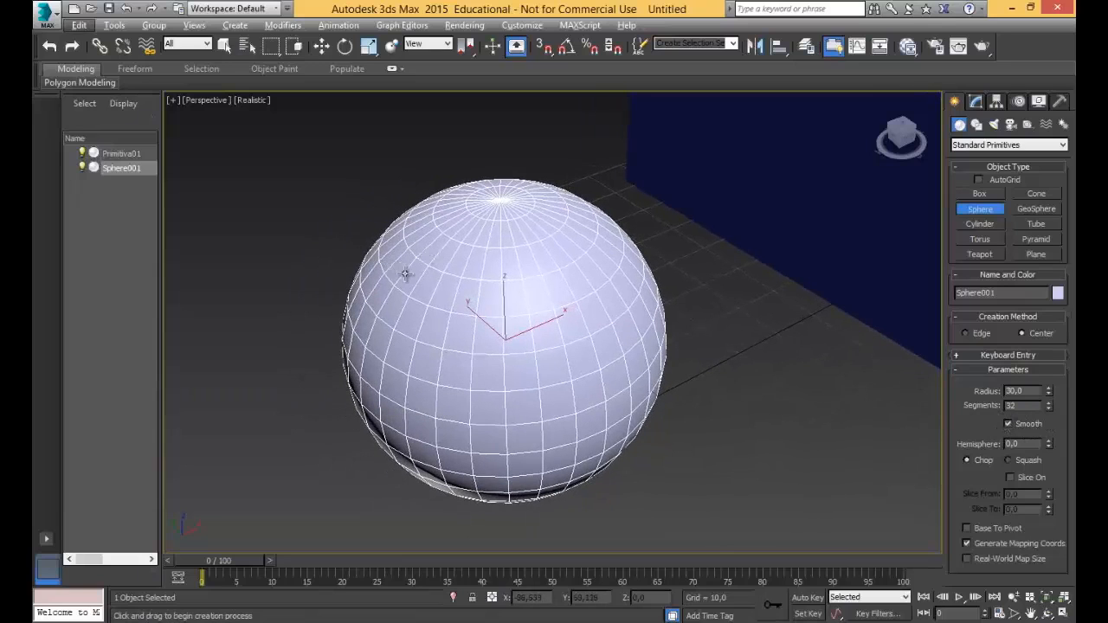
pyautogui.scroll(6, 398, 267)
pyautogui.keyDown('alt'); pyautogui.moveTo(419, 273); pyautogui.dragTo(421, 228, button='middle'); pyautogui.keyUp('alt')
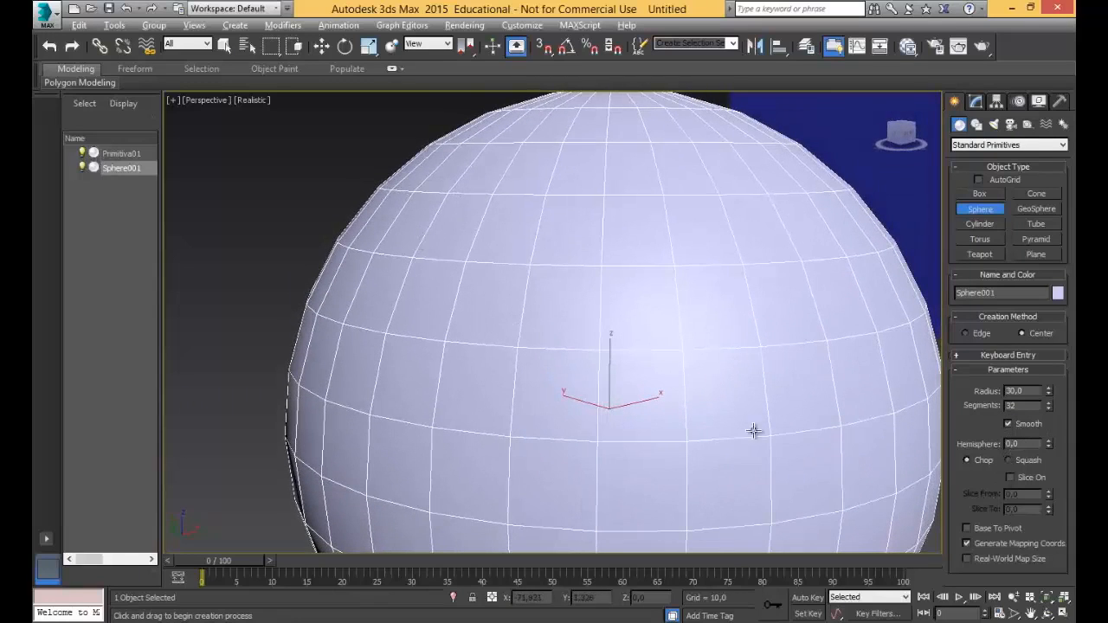
pyautogui.keyDown('alt'); pyautogui.moveTo(754, 432); pyautogui.dragTo(779, 444, button='middle'); pyautogui.keyUp('alt')
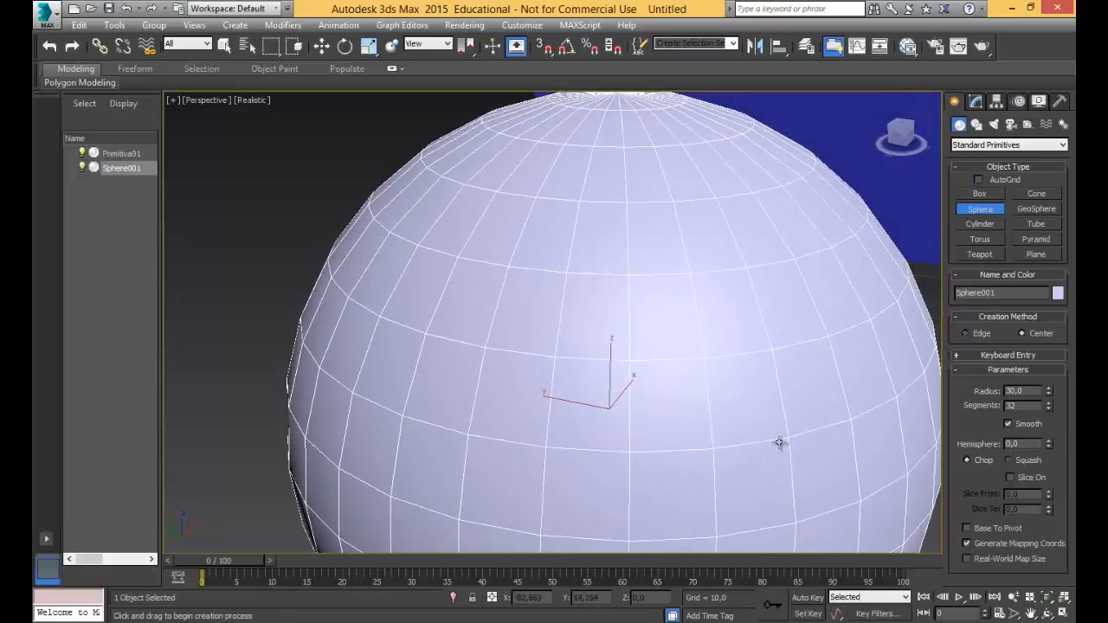
pyautogui.click(1009, 424)
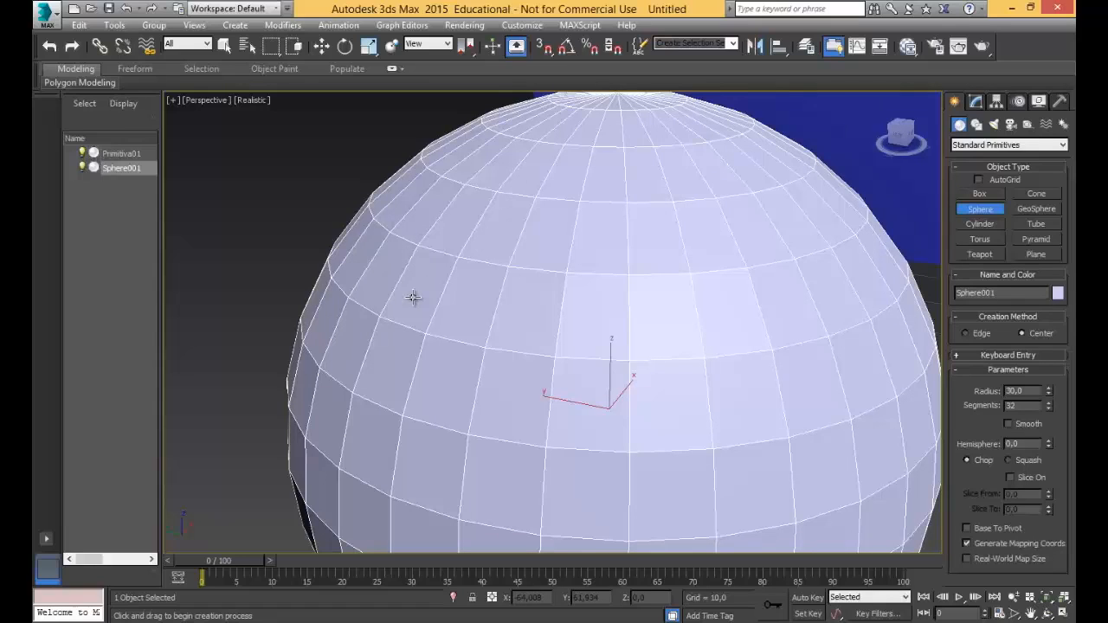
pyautogui.click(1010, 424)
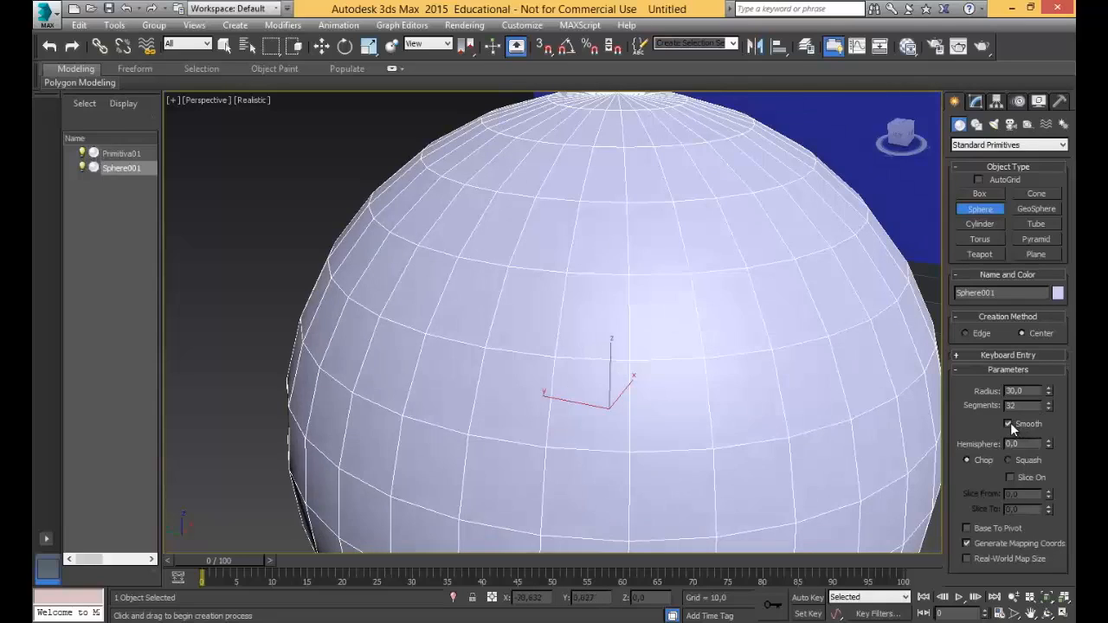
pyautogui.click(1008, 424)
pyautogui.click(1009, 424)
pyautogui.click(1009, 424)
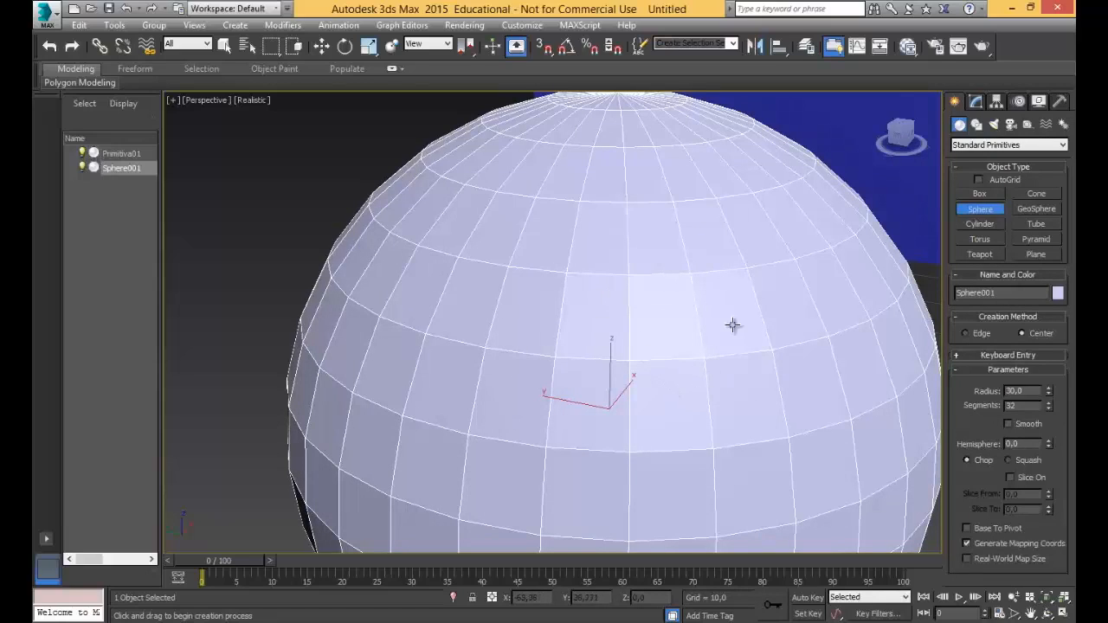
pyautogui.click(1009, 424)
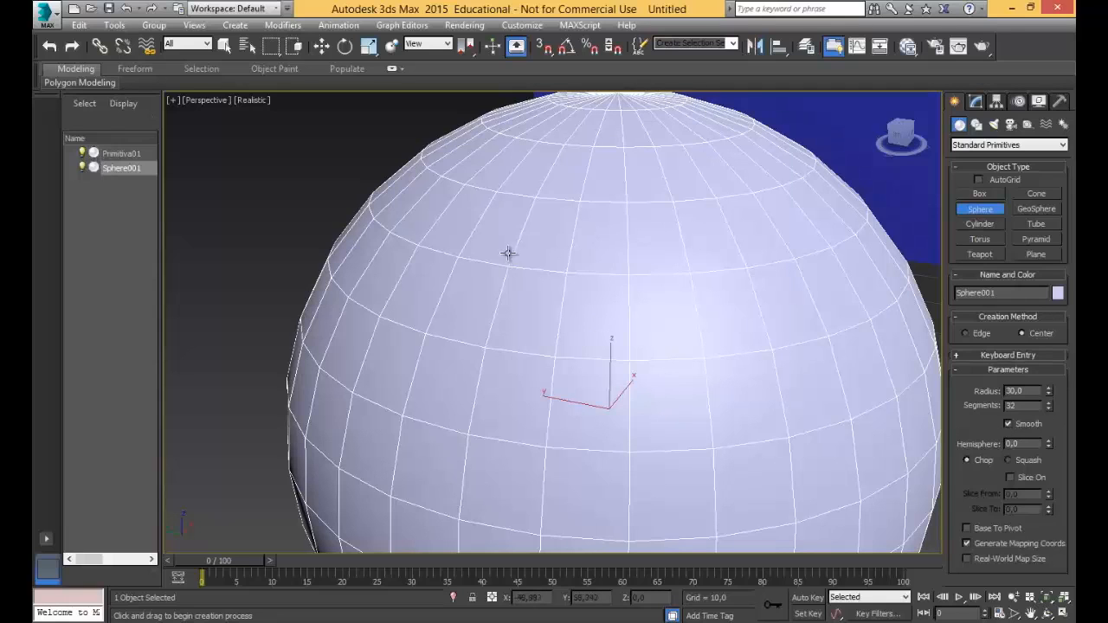
# Examine the smoothed sphere from above, close up and from a distance alongside the blue box.
pyautogui.keyDown('alt'); pyautogui.moveTo(667, 341); pyautogui.dragTo(592, 394, button='middle'); pyautogui.keyUp('alt')
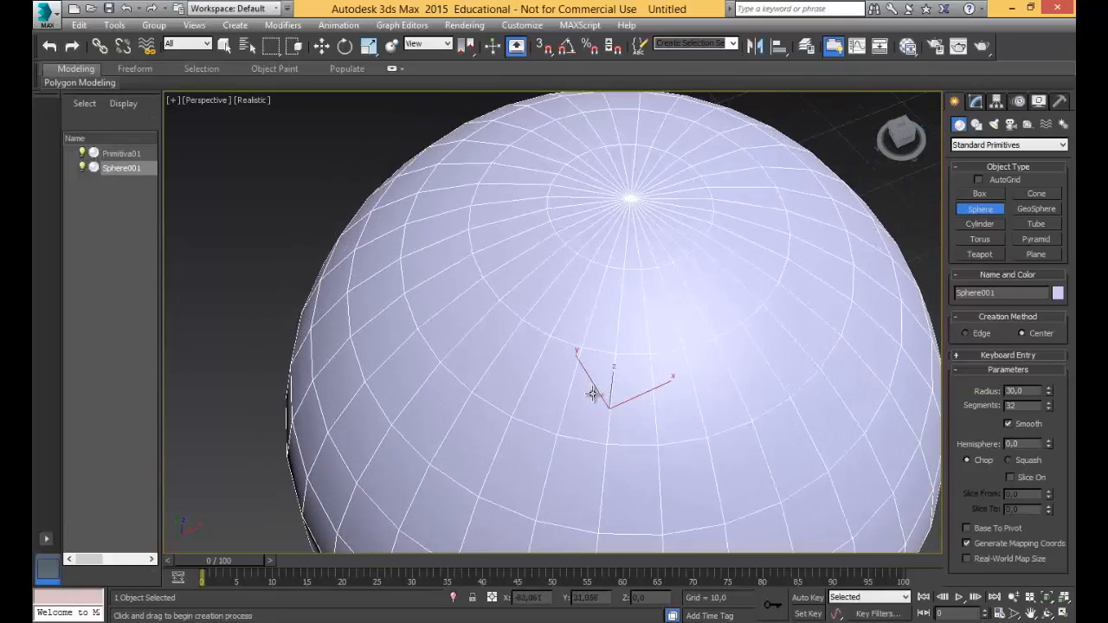
pyautogui.scroll(-3, 531, 386)
pyautogui.scroll(1, 531, 386)
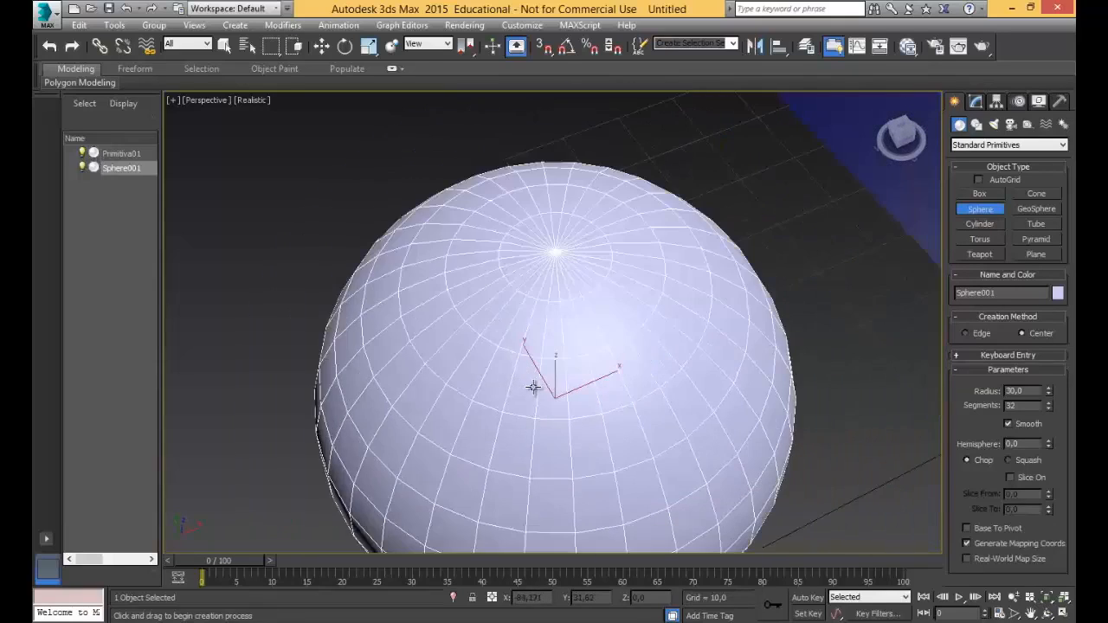
pyautogui.scroll(-2, 723, 422)
pyautogui.scroll(-2, 1007, 415)
pyautogui.scroll(-2, 793, 420)
pyautogui.scroll(3, 769, 418)
pyautogui.scroll(-2, 816, 418)
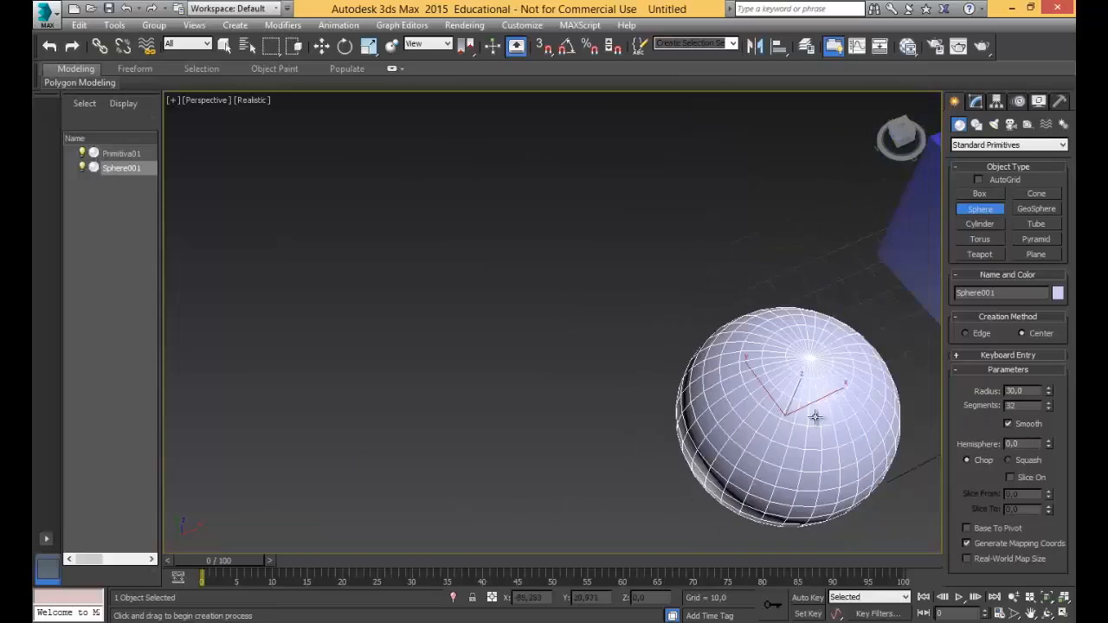
pyautogui.scroll(-2, 838, 418)
pyautogui.moveTo(817, 414); pyautogui.dragTo(590, 386, button='middle')
pyautogui.scroll(-2, 591, 386)
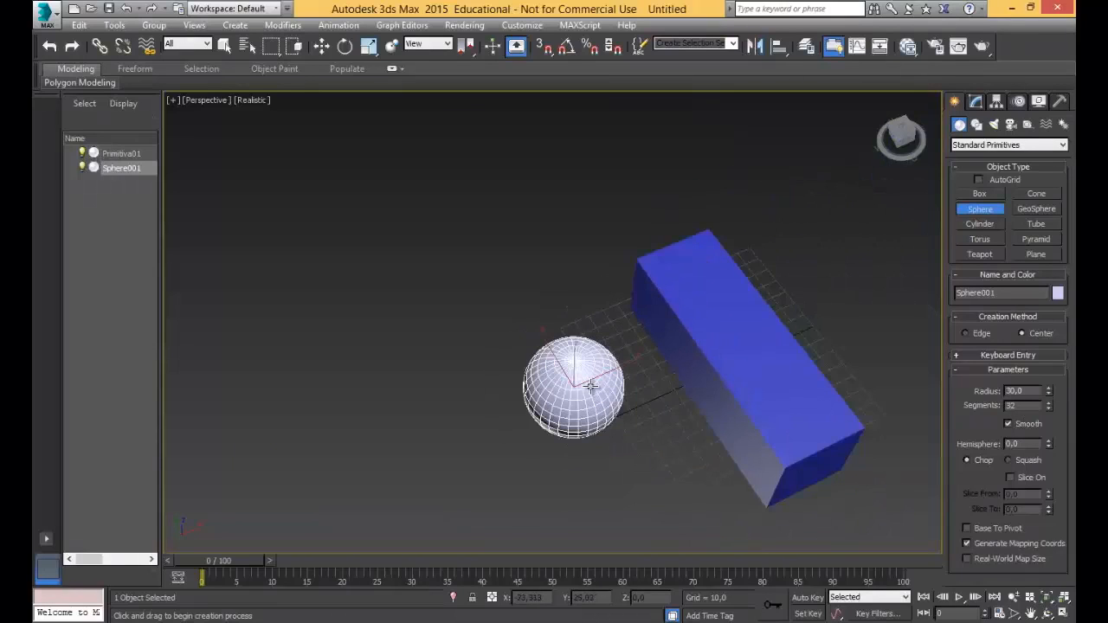
pyautogui.scroll(3, 590, 386)
pyautogui.scroll(2, 591, 386)
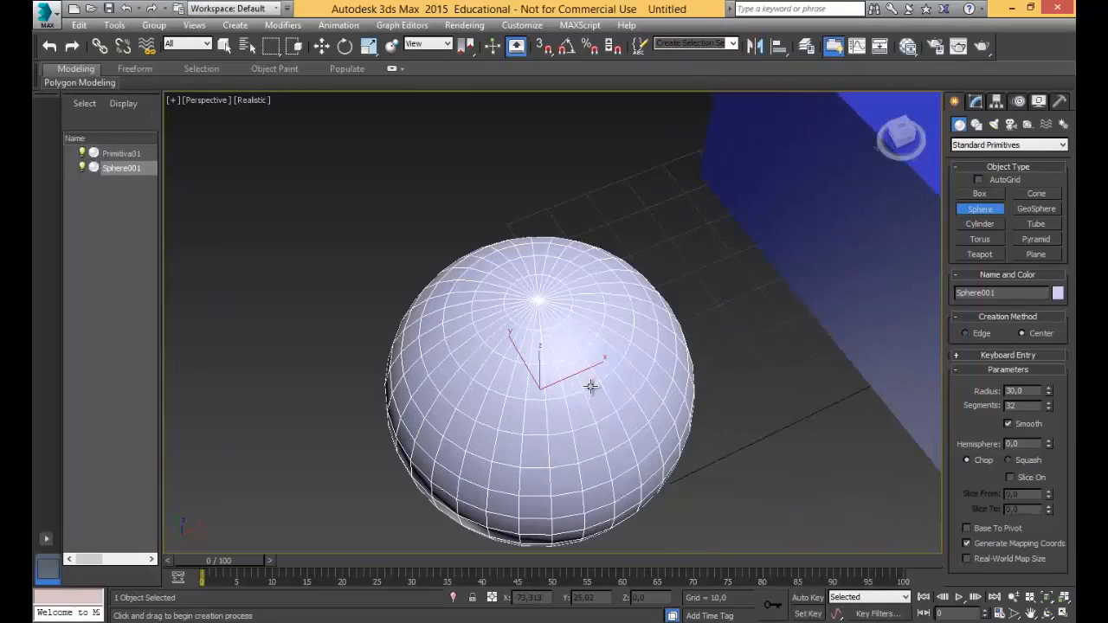
# Turn off smoothing on the 32-segment sphere to check its facets, and turn it back on.
pyautogui.click(1008, 423)
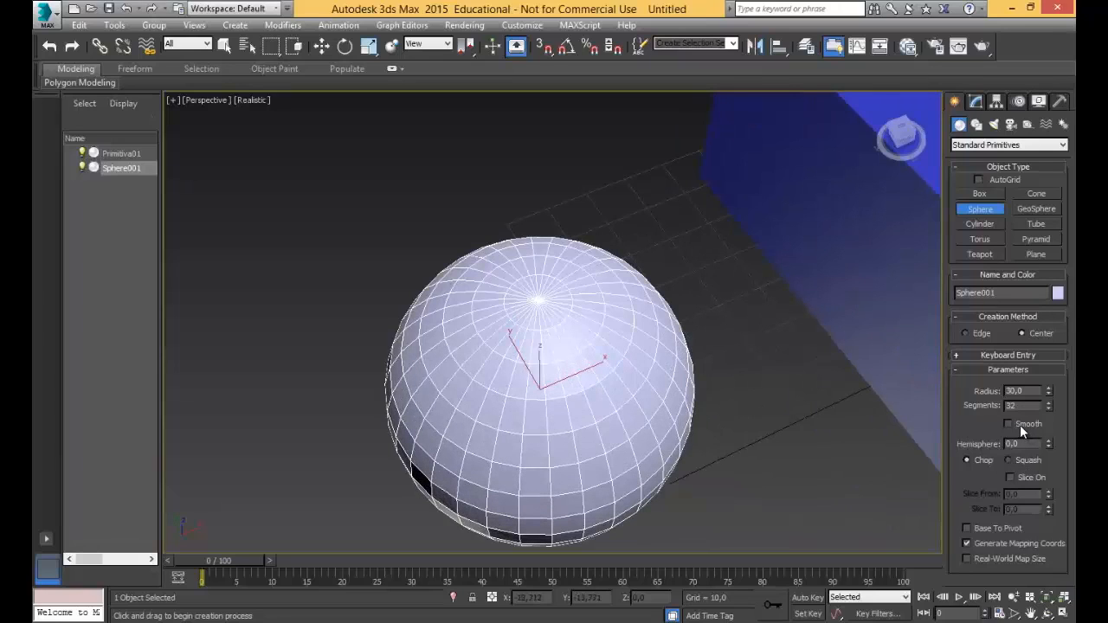
pyautogui.moveTo(1044, 408); pyautogui.dragTo(1049, 407)
pyautogui.click(1030, 424)
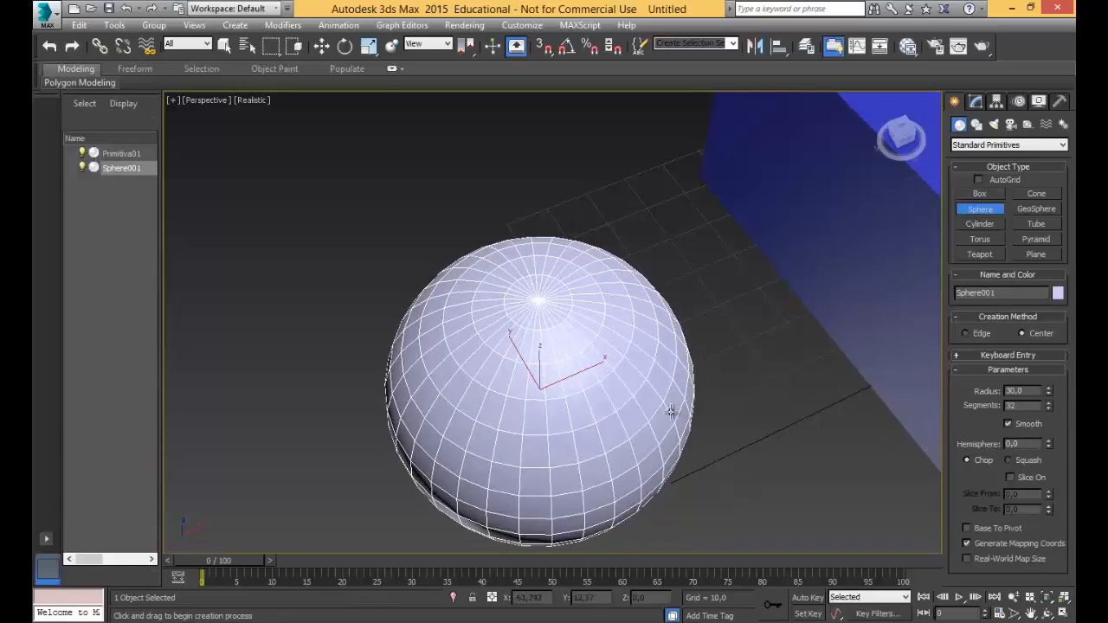
# Raise the sphere's Hemisphere value to 0.75 in Chop mode and lower it to 0.005.
pyautogui.keyDown('alt'); pyautogui.moveTo(626, 397); pyautogui.dragTo(676, 366, button='middle'); pyautogui.keyUp('alt')
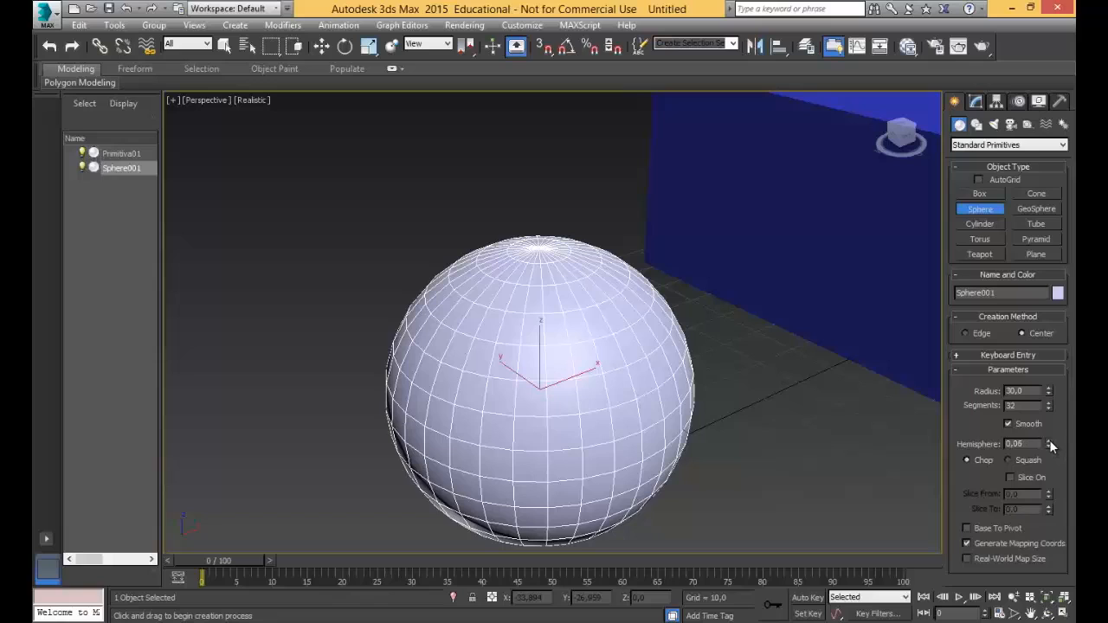
pyautogui.moveTo(1049, 444); pyautogui.dragTo(1051, 339)
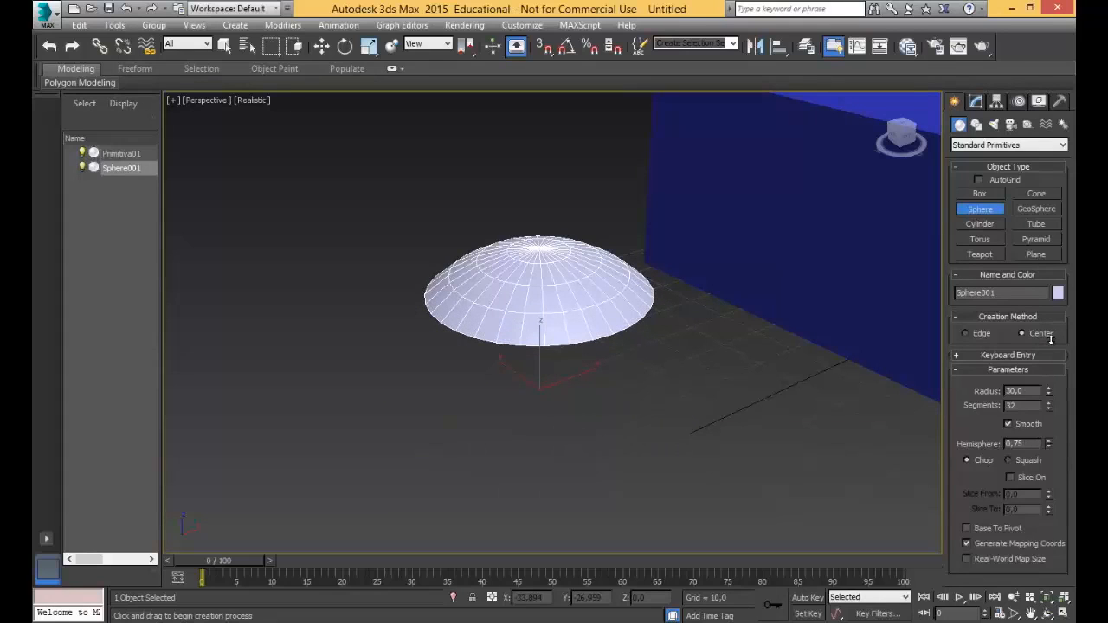
pyautogui.moveTo(621, 404)
pyautogui.keyDown('alt'); pyautogui.mouseDown(button='middle')
pyautogui.moveTo(611, 339)
pyautogui.moveTo(650, 379)
pyautogui.moveTo(623, 413)
pyautogui.mouseUp(button='middle'); pyautogui.keyUp('alt')
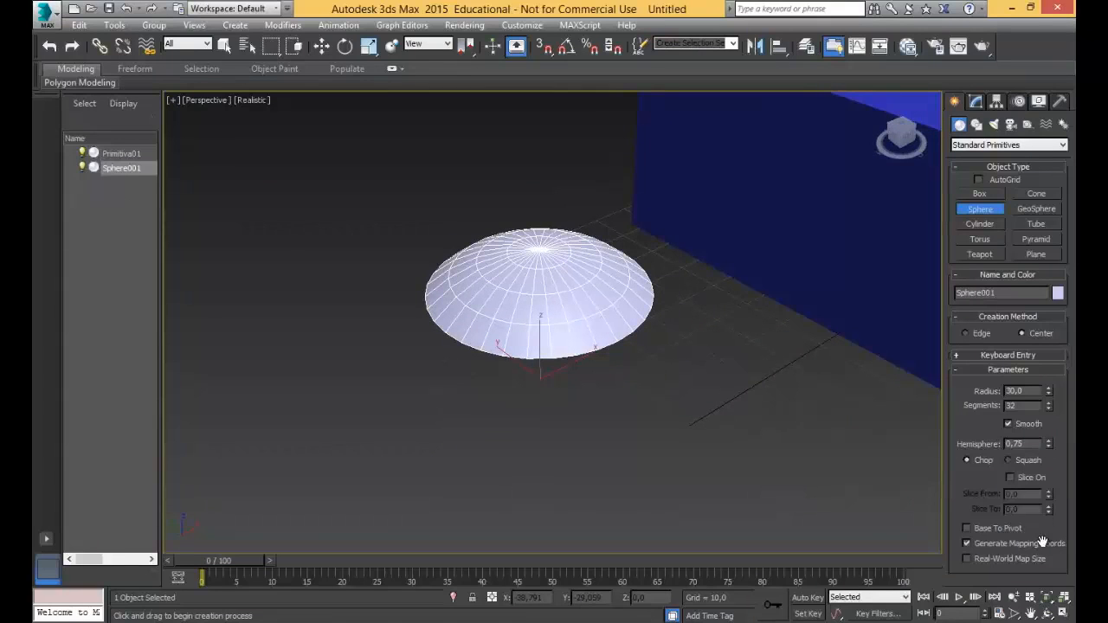
pyautogui.moveTo(1049, 447); pyautogui.dragTo(1047, 579)
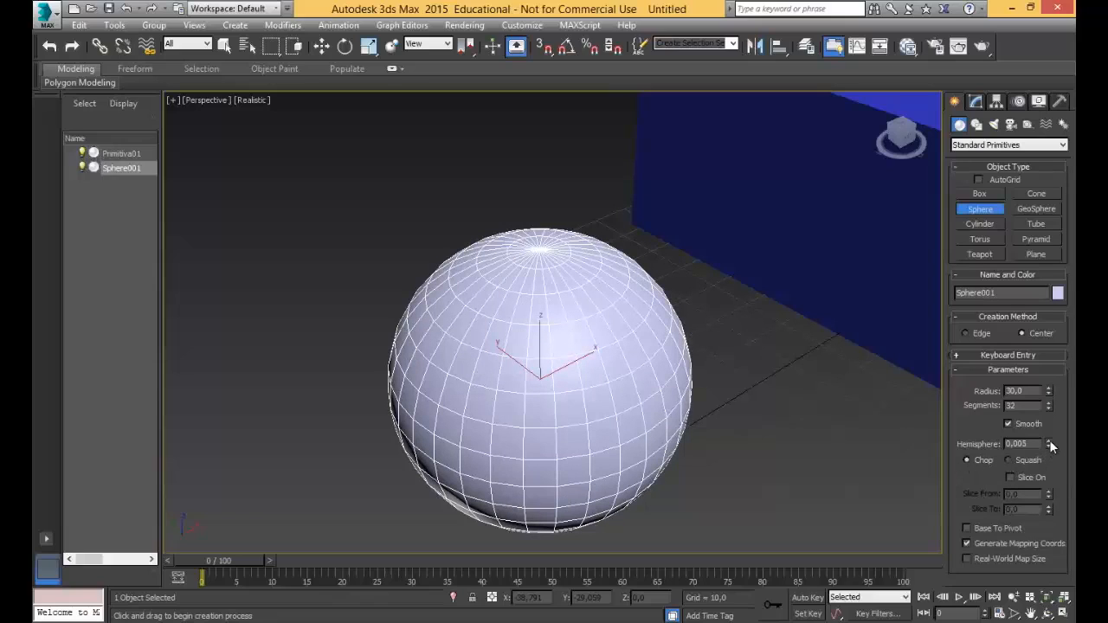
# Switch the sphere's hemisphere mode to Squash and set the Hemisphere value to 0.6.
pyautogui.moveTo(1049, 443)
pyautogui.mouseDown()
pyautogui.moveTo(1042, 374)
pyautogui.moveTo(1049, 426)
pyautogui.mouseUp()
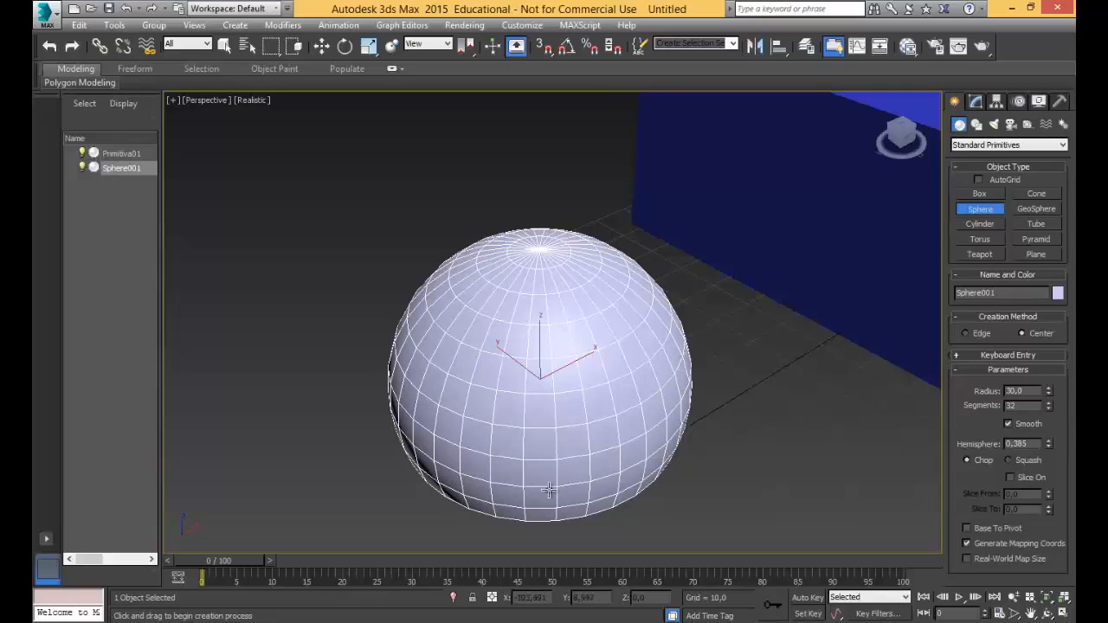
pyautogui.click(1009, 459)
pyautogui.moveTo(1048, 443); pyautogui.dragTo(1041, 416)
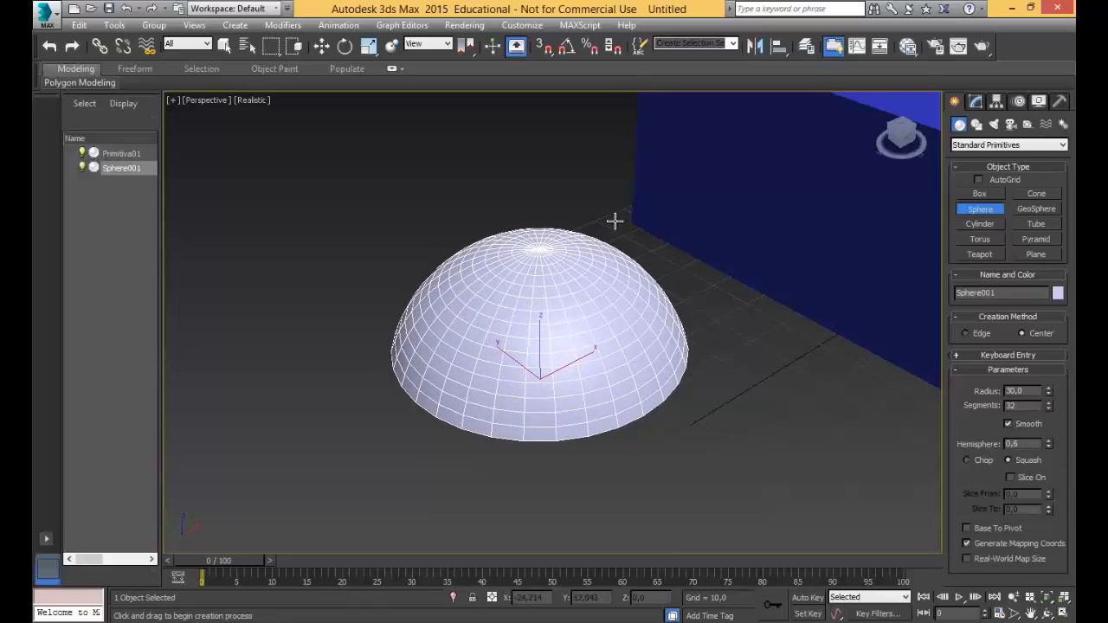
pyautogui.keyDown('alt'); pyautogui.moveTo(504, 361); pyautogui.dragTo(482, 342, button='middle'); pyautogui.keyUp('alt')
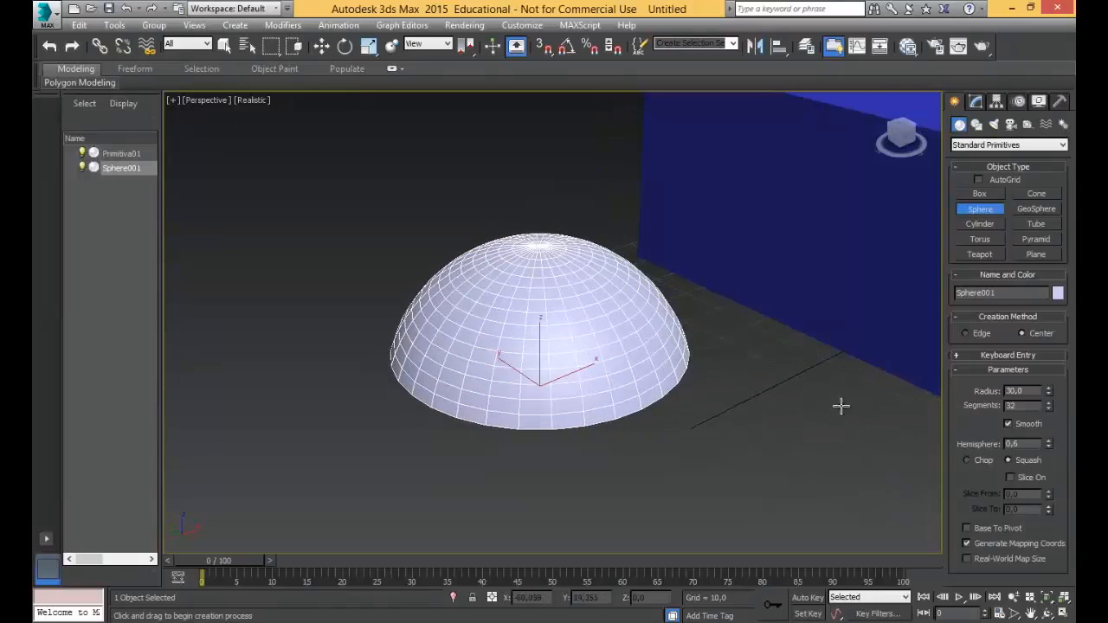
# Alternate the hemisphere between Chop and Squash to compare their segments, finish on Chop, and reset Hemisphere to 0.
pyautogui.click(981, 462)
pyautogui.moveTo(549, 352)
pyautogui.keyDown('alt'); pyautogui.mouseDown(button='middle')
pyautogui.moveTo(549, 319)
pyautogui.moveTo(536, 324)
pyautogui.moveTo(545, 346)
pyautogui.mouseUp(button='middle'); pyautogui.keyUp('alt')
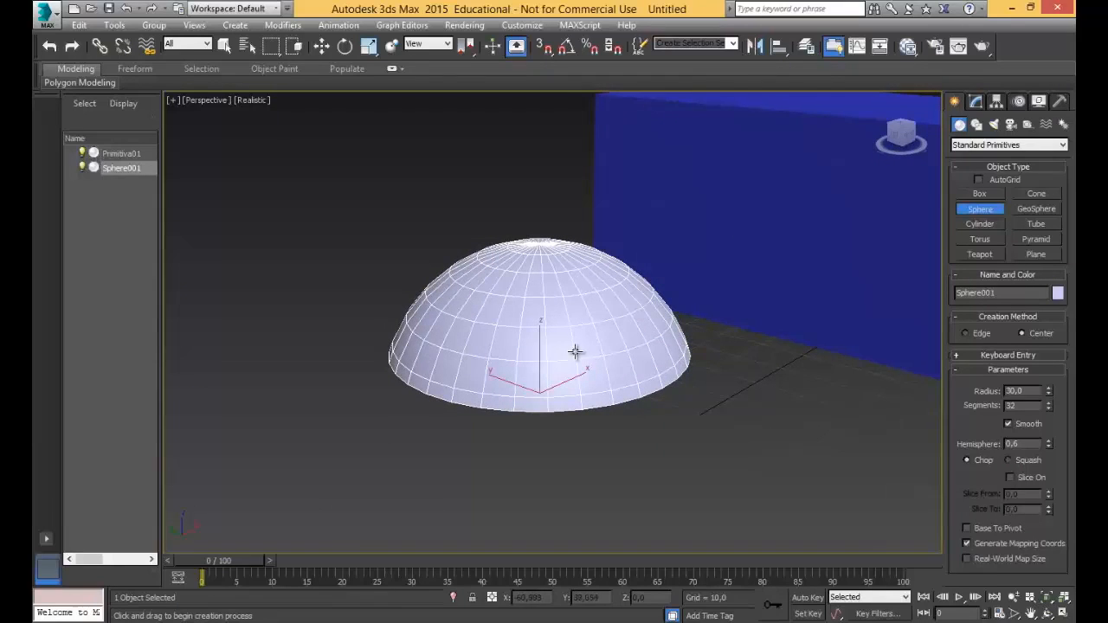
pyautogui.click(1009, 461)
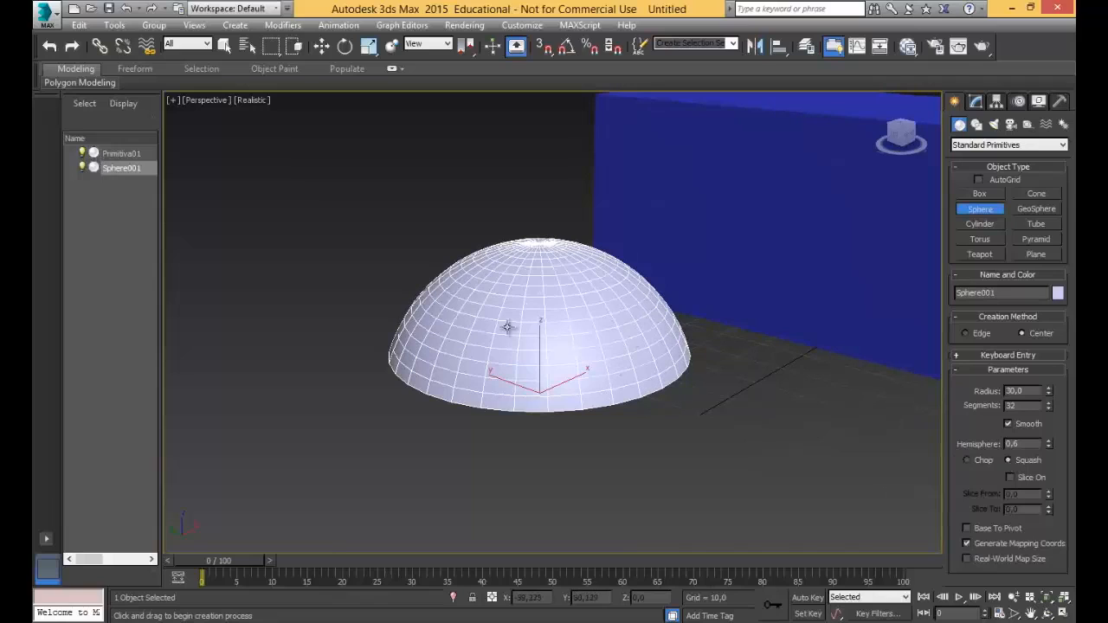
pyautogui.click(982, 460)
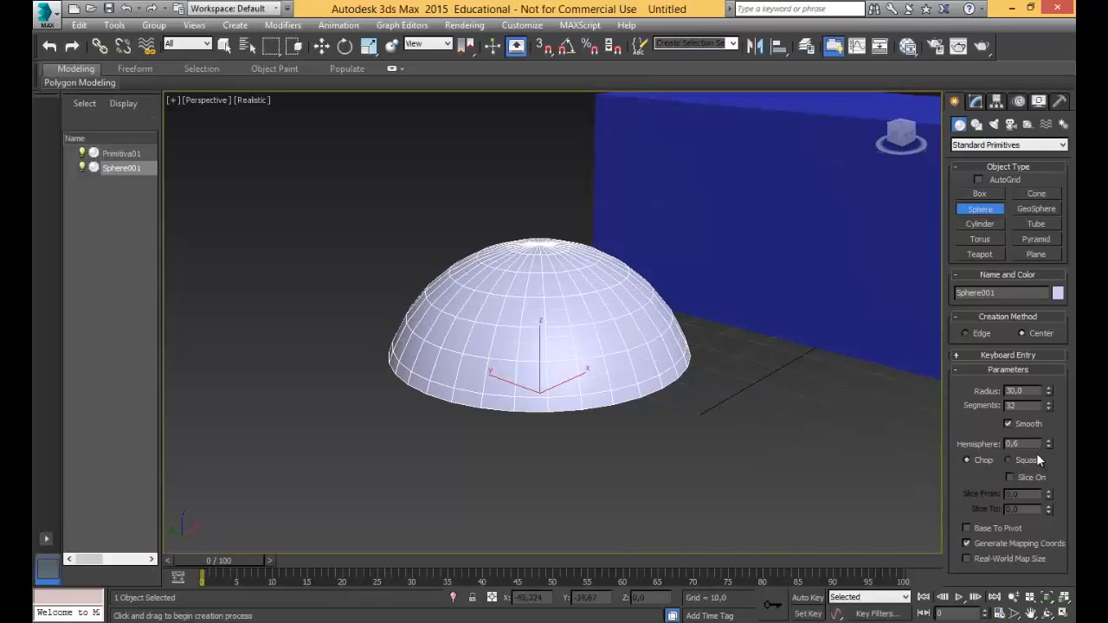
pyautogui.moveTo(1050, 446); pyautogui.dragTo(1048, 561)
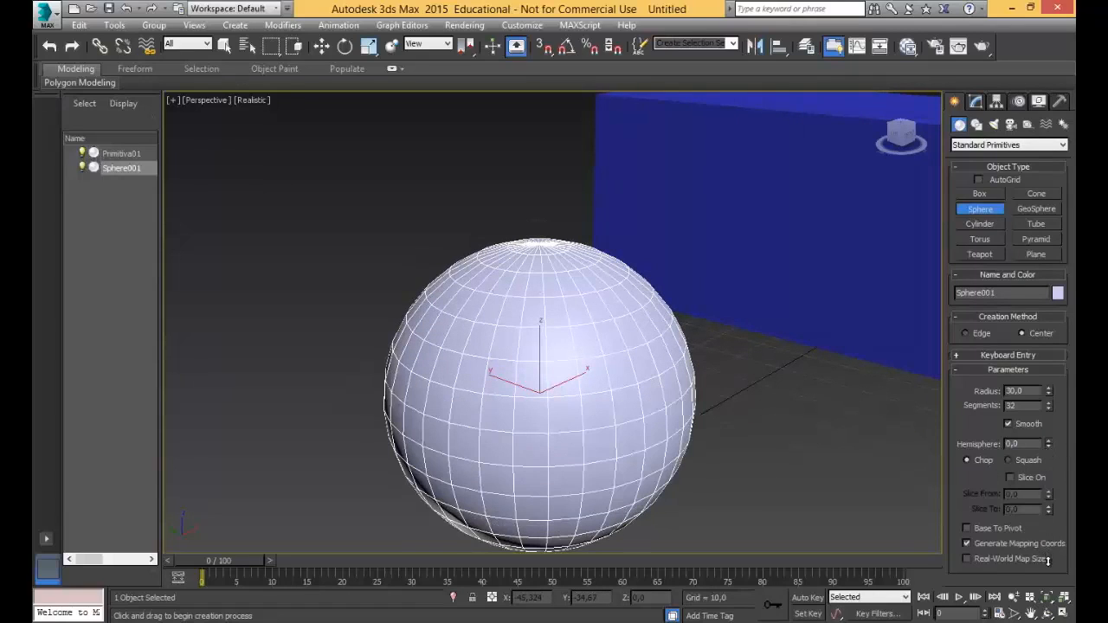
# Enable slicing on the sphere, try a small negative Slice From value, and reset it to 0.
pyautogui.click(1019, 478)
pyautogui.moveTo(792, 410)
pyautogui.keyDown('alt'); pyautogui.mouseDown(button='middle')
pyautogui.moveTo(770, 450)
pyautogui.moveTo(777, 395)
pyautogui.moveTo(785, 399)
pyautogui.mouseUp(button='middle'); pyautogui.keyUp('alt')
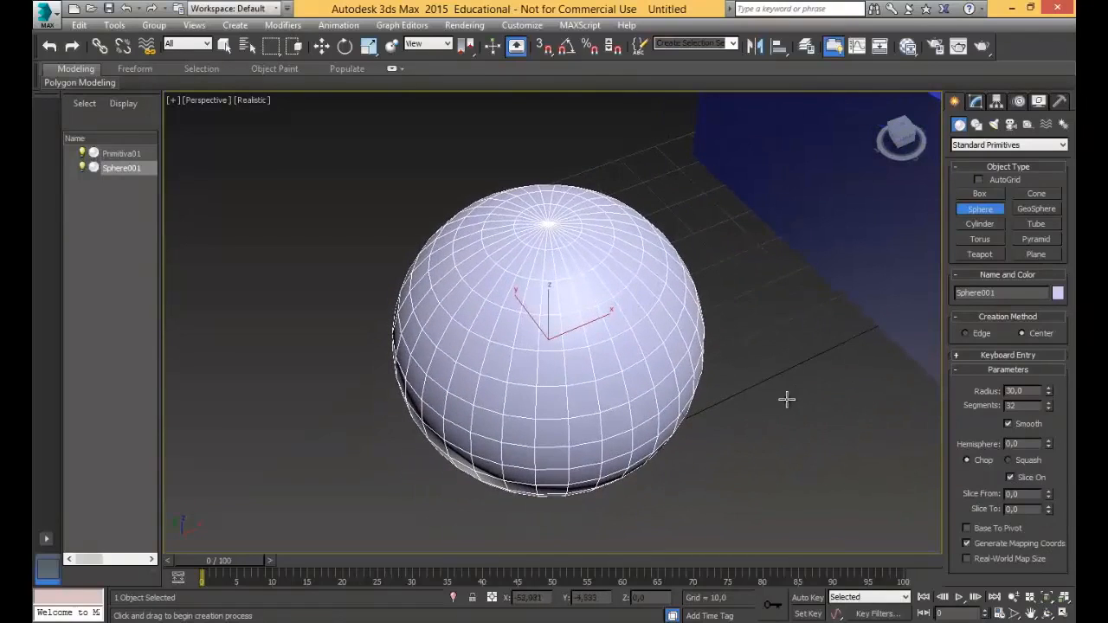
pyautogui.moveTo(1049, 499); pyautogui.dragTo(1050, 492)
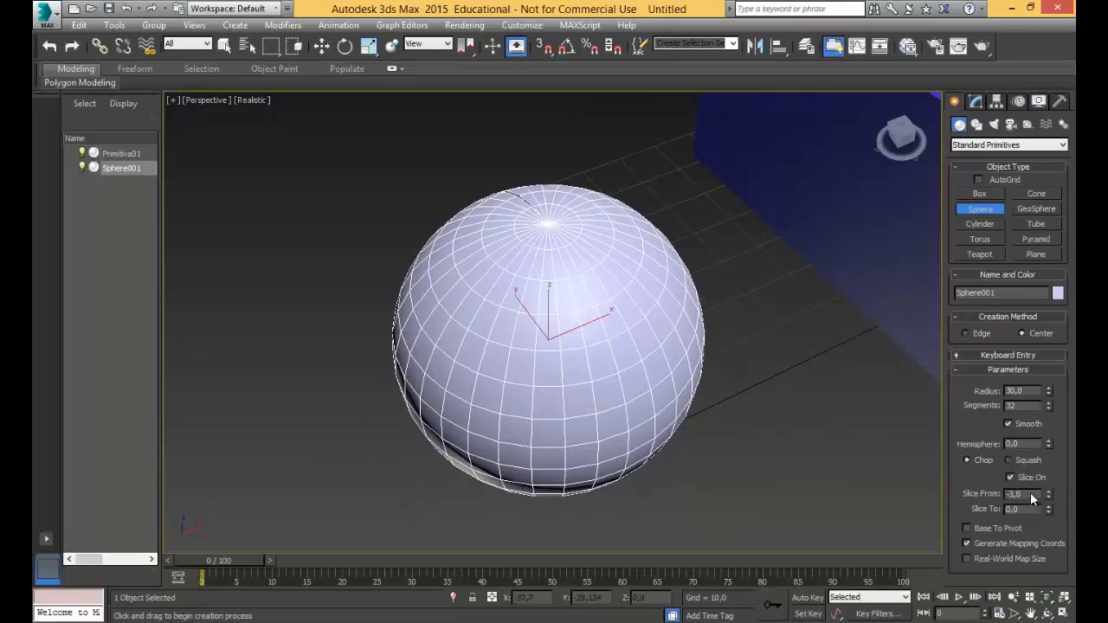
pyautogui.click(1031, 495)
pyautogui.write('0')
# Vary the sphere's Slice From value to cut away a wedge, going through 39.5 and up to 793.5.
pyautogui.moveTo(1048, 492)
pyautogui.mouseDown()
pyautogui.moveTo(1046, 449)
pyautogui.moveTo(1043, 477)
pyautogui.mouseUp()
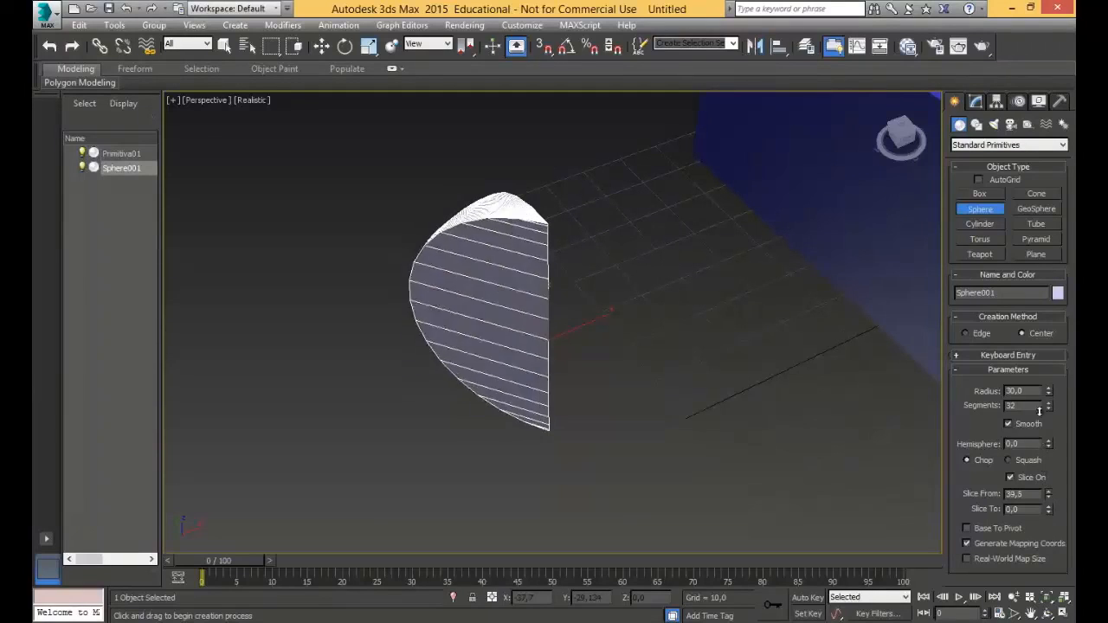
pyautogui.moveTo(1038, 411); pyautogui.dragTo(1021, 342)
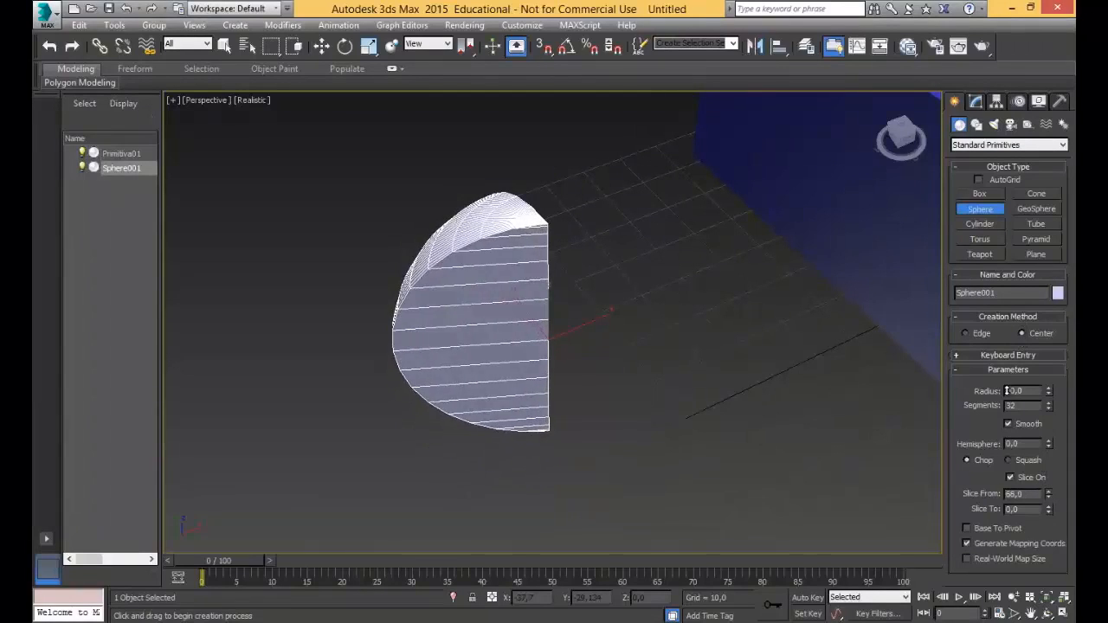
pyautogui.moveTo(1005, 391); pyautogui.dragTo(1009, 616)
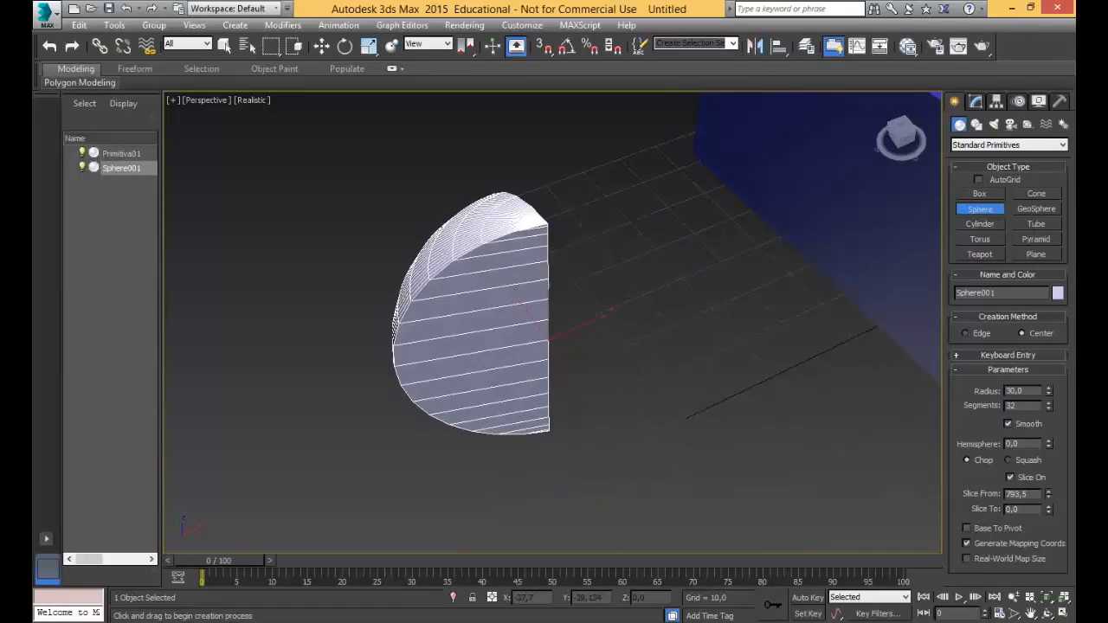
# Try a Slice From of 428.5 and a Slice To of 6 on the sphere, and reset both values to 0.
pyautogui.moveTo(1015, 19); pyautogui.dragTo(926, 511)
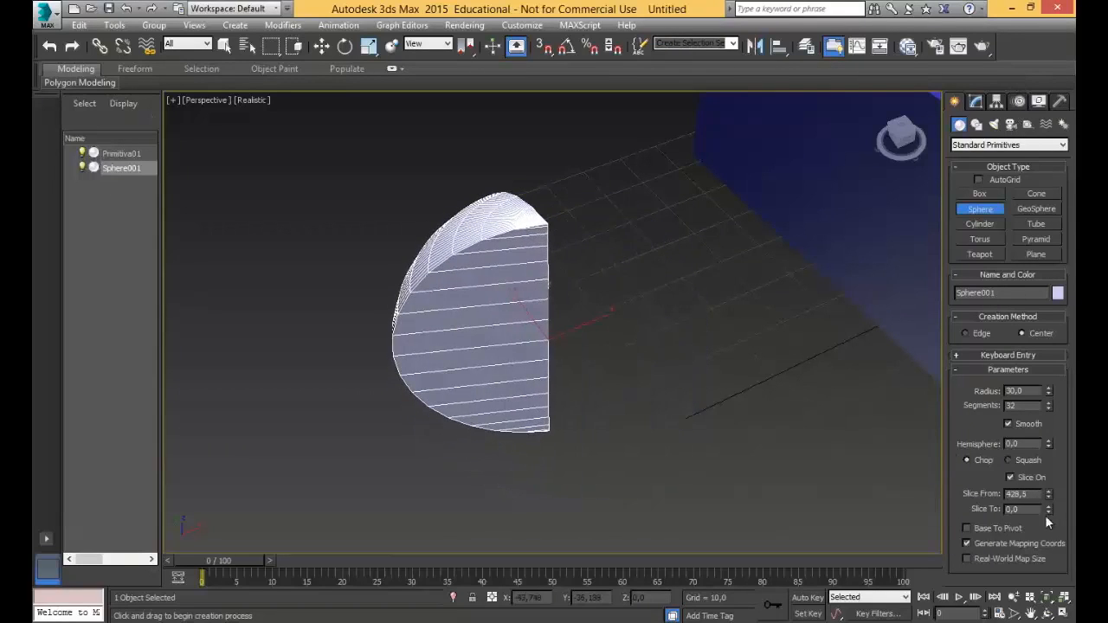
pyautogui.moveTo(1049, 511); pyautogui.dragTo(956, 512)
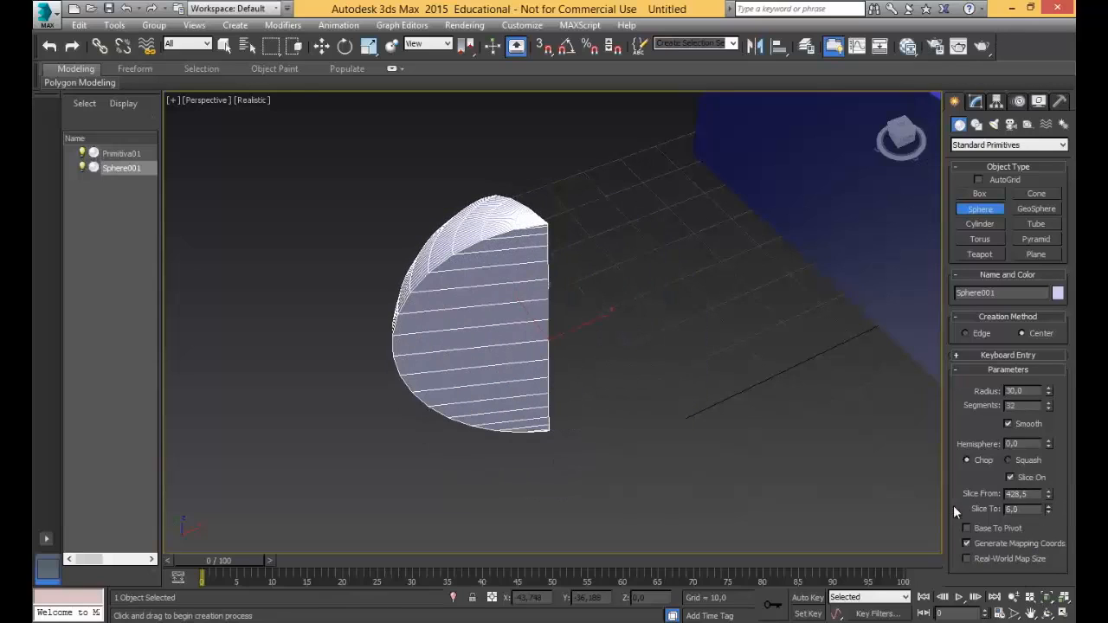
pyautogui.click(1031, 498)
pyautogui.write('0')
pyautogui.moveTo(1026, 511); pyautogui.dragTo(971, 510)
pyautogui.write('0')
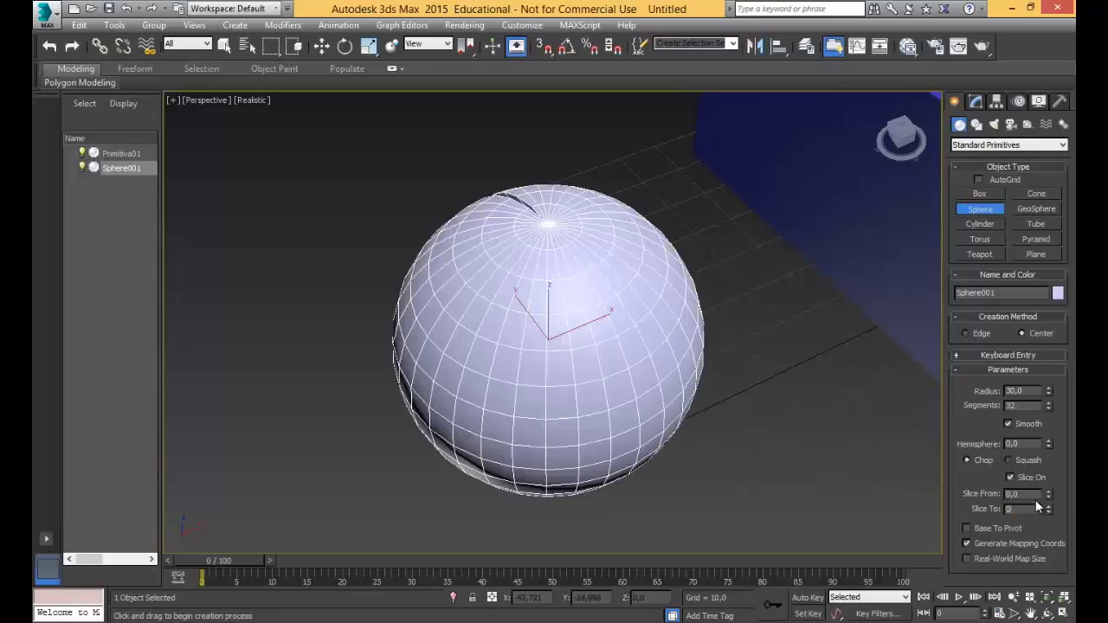
pyautogui.click(1034, 495)
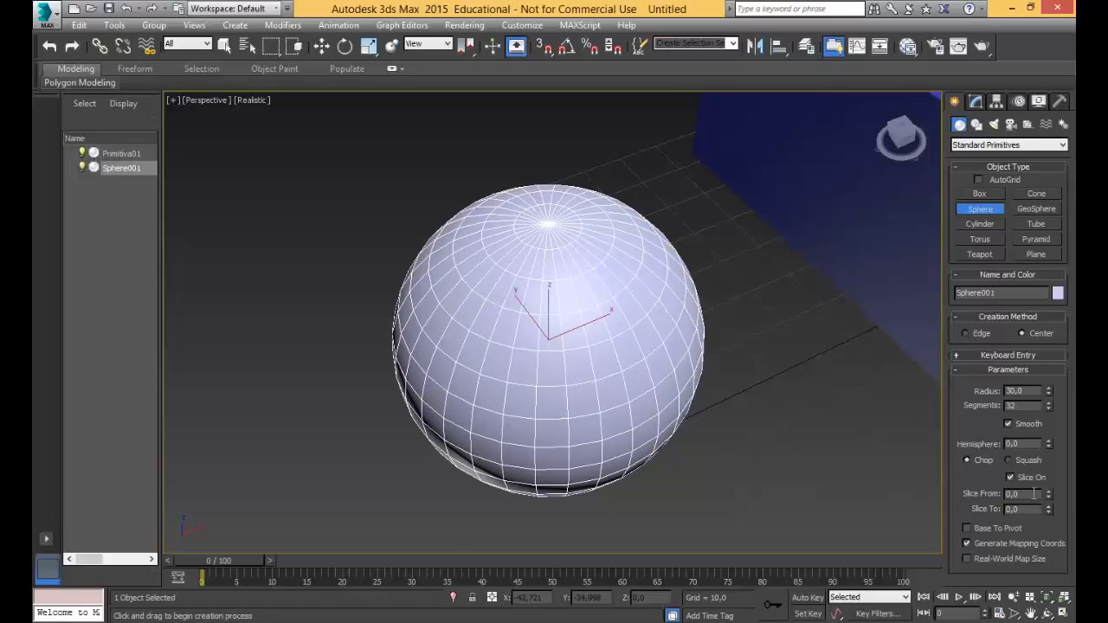
# Vary the sphere's Slice From value again, going through 26.5, and turn slicing off.
pyautogui.moveTo(1049, 498); pyautogui.dragTo(1033, 454)
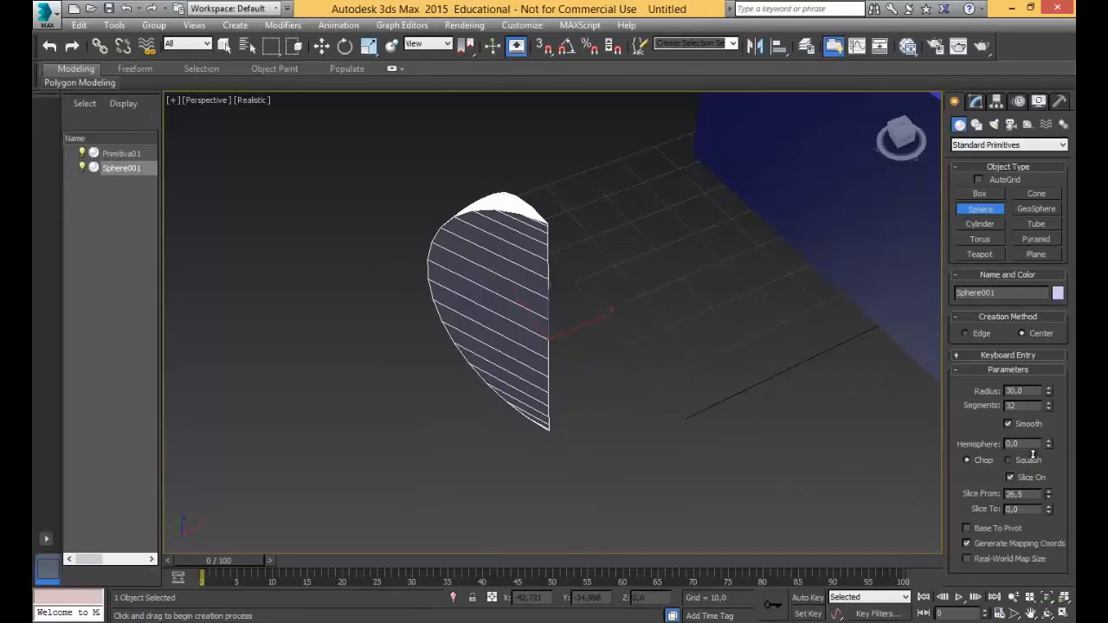
pyautogui.moveTo(1032, 455); pyautogui.dragTo(1033, 467)
pyautogui.click(1029, 477)
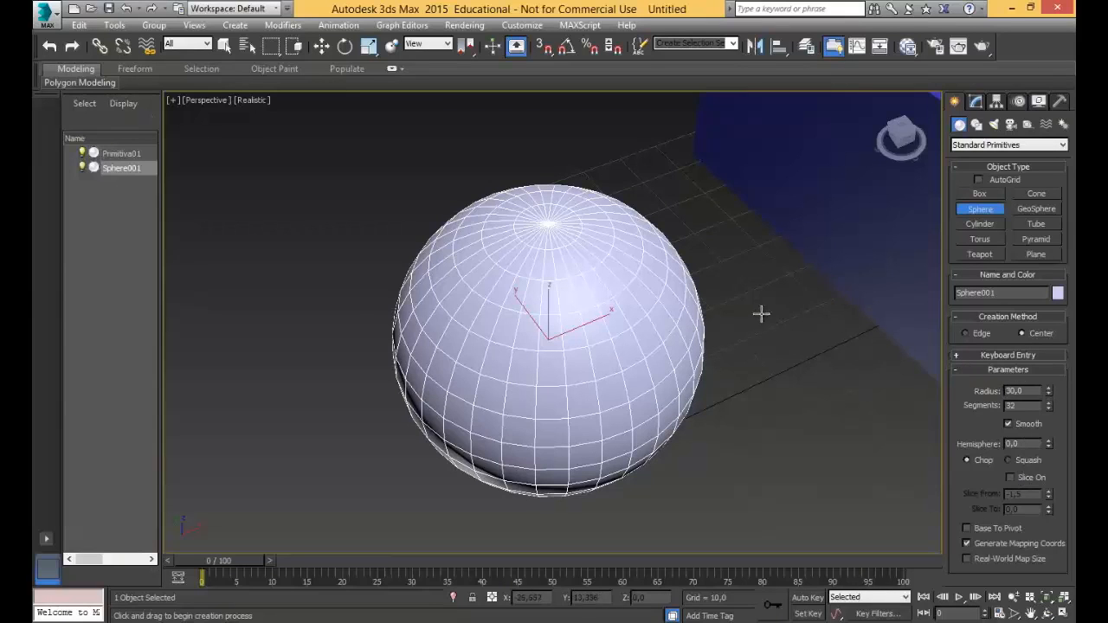
# Create a cylinder with a radius of about 26 and a height of about 55 in front of the box, beside the sphere.
pyautogui.scroll(-3, 796, 290)
pyautogui.keyDown('alt'); pyautogui.moveTo(790, 291); pyautogui.dragTo(593, 286, button='middle'); pyautogui.keyUp('alt')
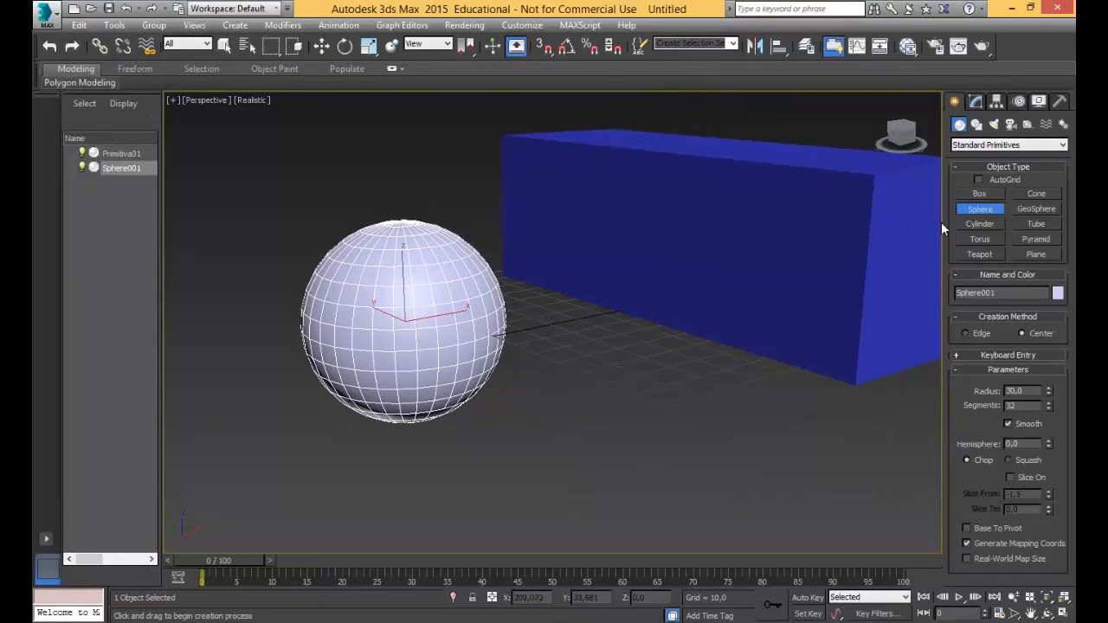
pyautogui.click(980, 223)
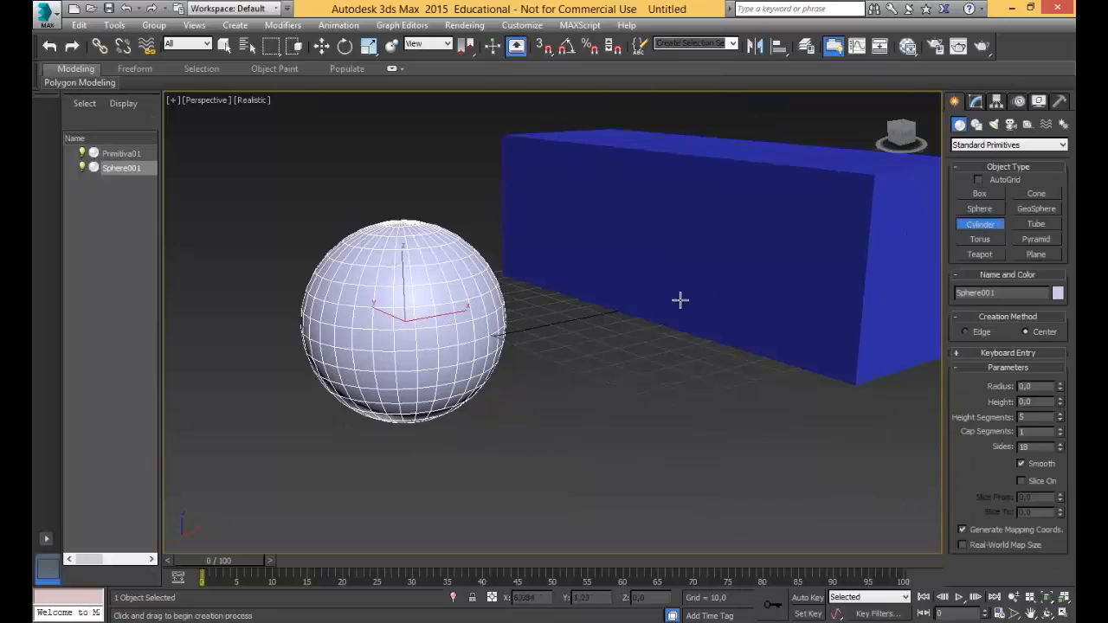
pyautogui.keyDown('alt'); pyautogui.moveTo(681, 300); pyautogui.dragTo(655, 383, button='middle'); pyautogui.keyUp('alt')
pyautogui.scroll(-3, 710, 333)
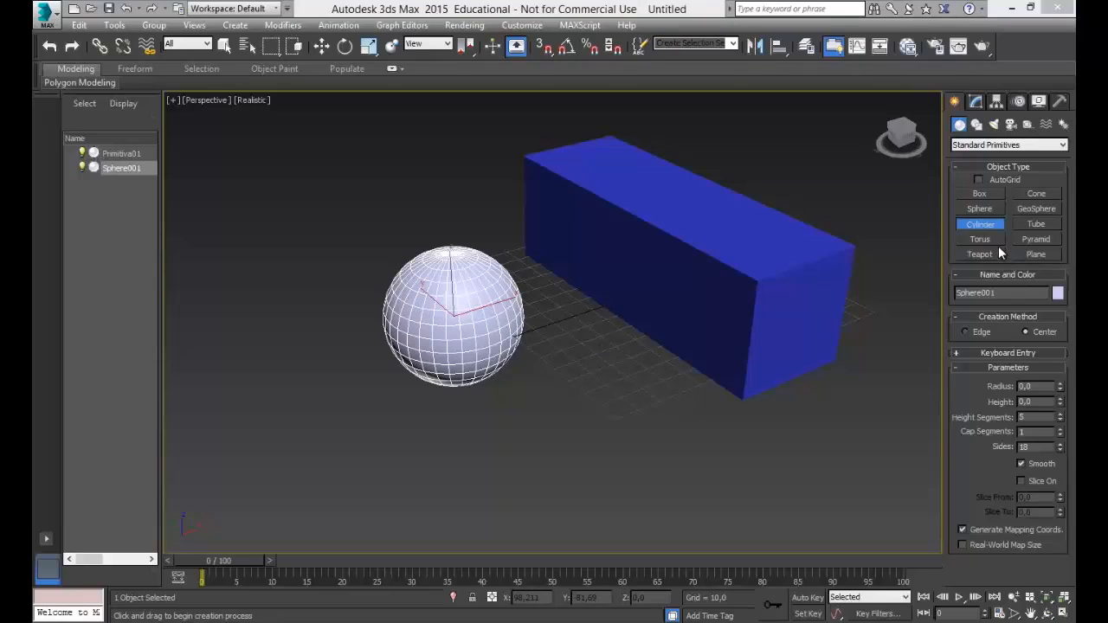
pyautogui.click(981, 225)
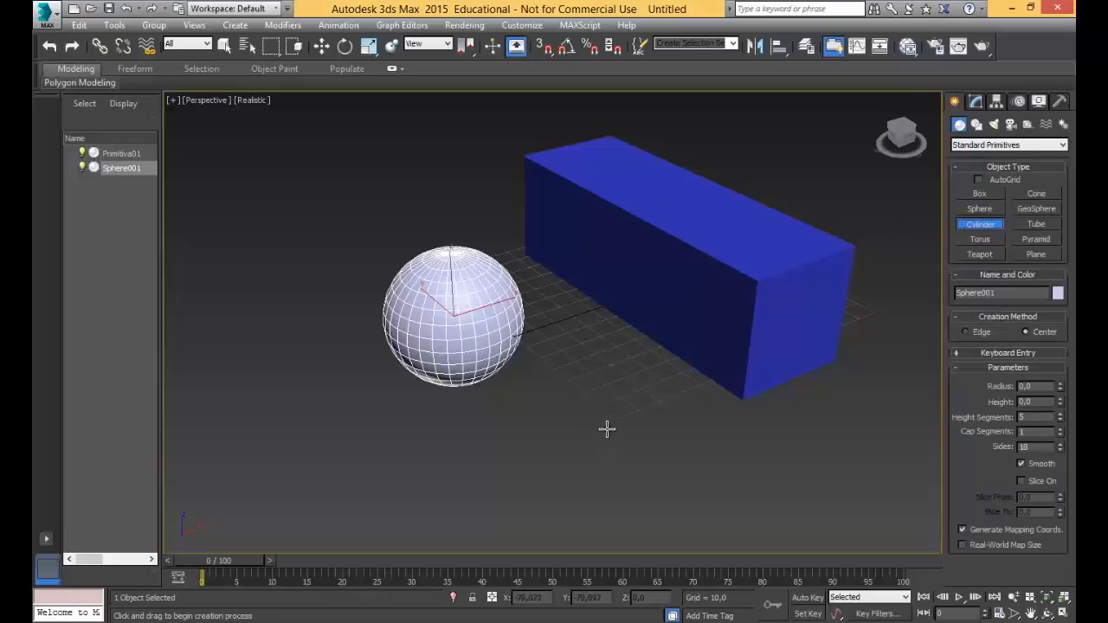
pyautogui.moveTo(604, 427); pyautogui.dragTo(679, 434)
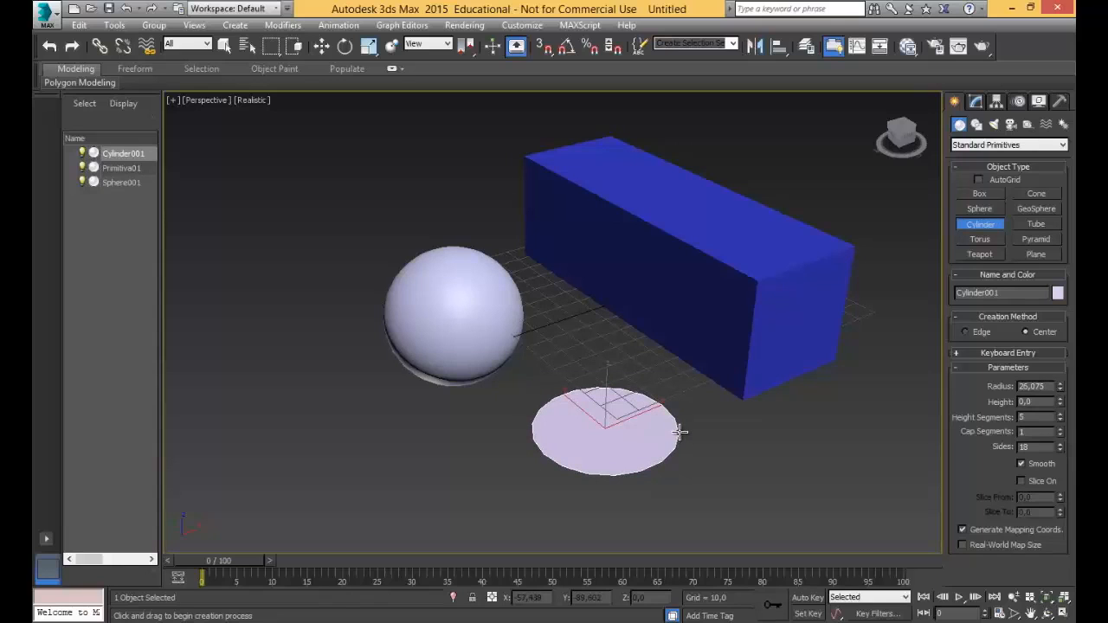
pyautogui.click(707, 278)
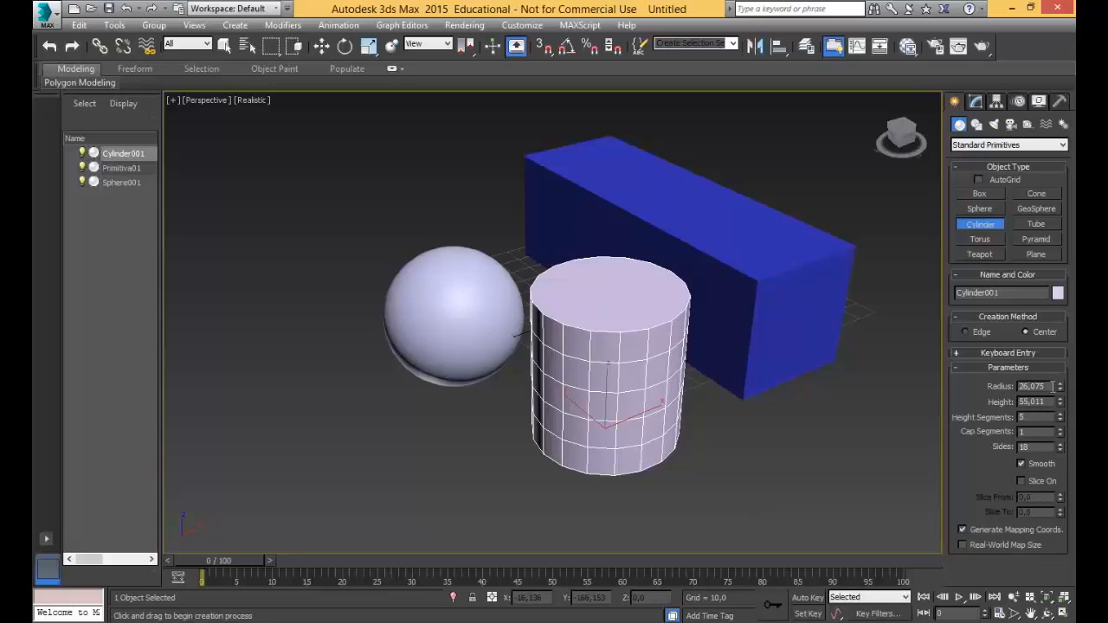
# Set the cylinder's radius to 25 and its height to 30.
pyautogui.moveTo(1043, 386); pyautogui.dragTo(920, 387)
pyautogui.write('25')
pyautogui.press('Tab')
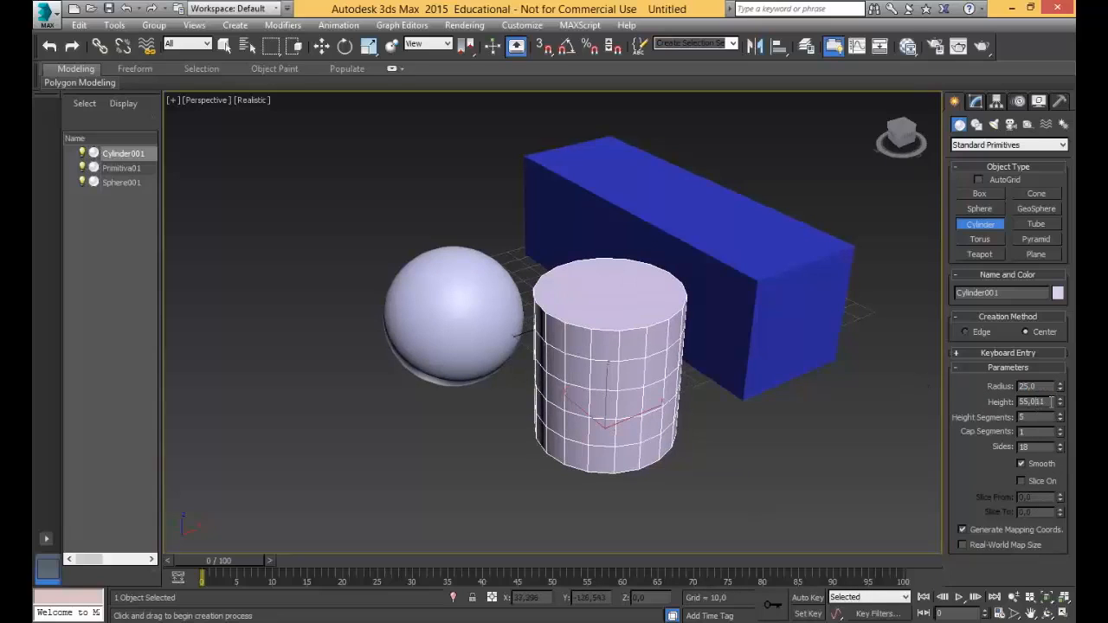
pyautogui.write('30')
pyautogui.click(1022, 417)
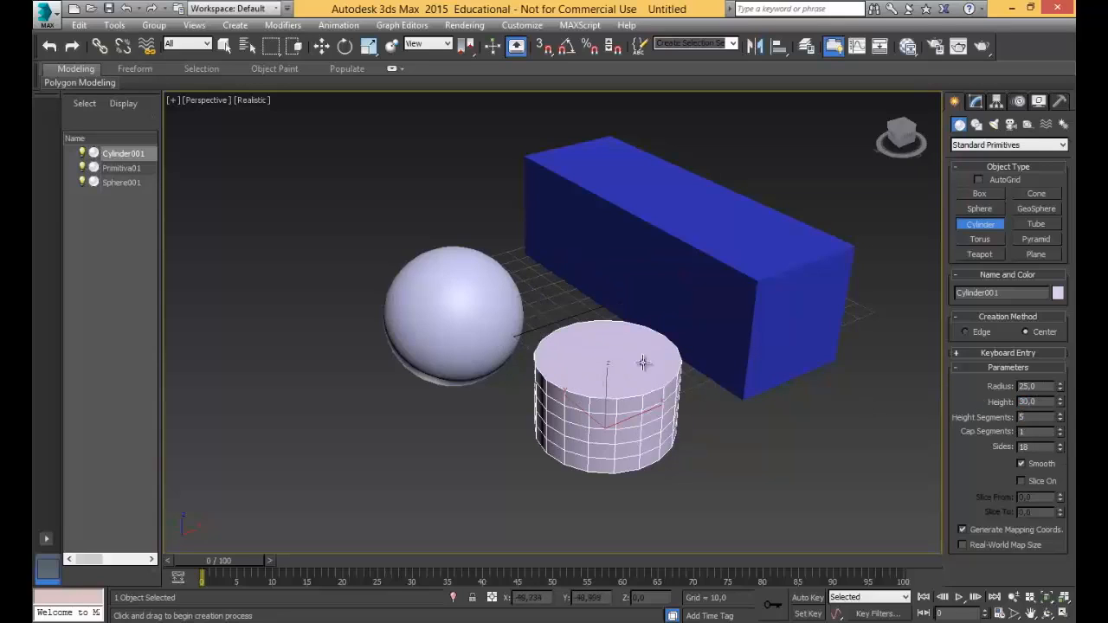
# Vary the cylinder's height segments between 7 and 2 to compare the divisions, and return them to 5.
pyautogui.moveTo(679, 351)
pyautogui.keyDown('alt'); pyautogui.mouseDown(button='middle')
pyautogui.moveTo(685, 316)
pyautogui.moveTo(649, 355)
pyautogui.moveTo(663, 363)
pyautogui.mouseUp(button='middle'); pyautogui.keyUp('alt')
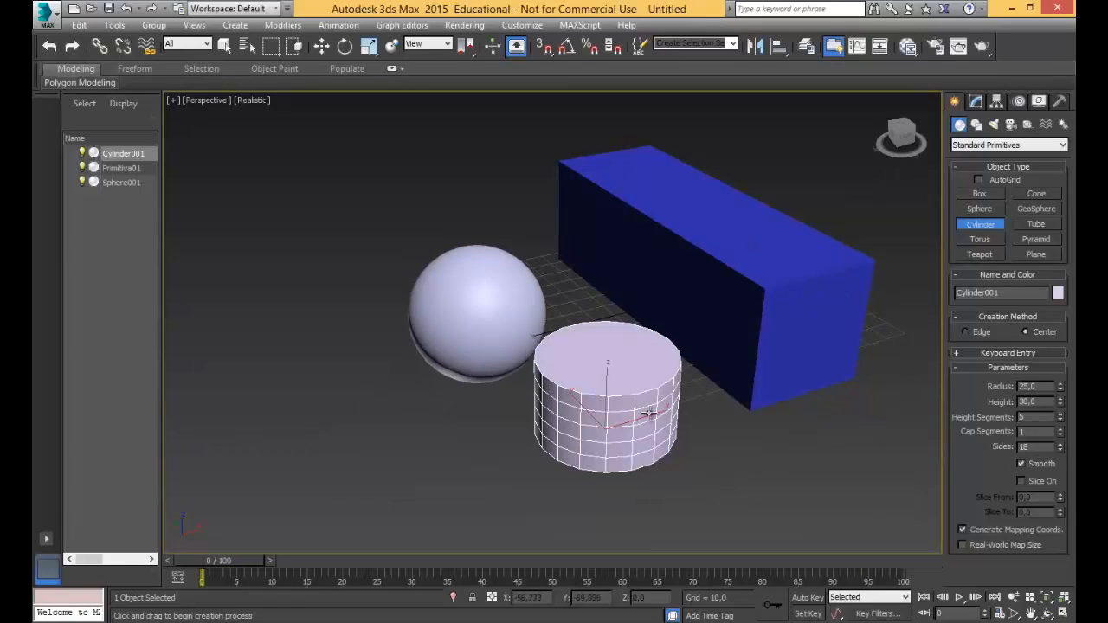
pyautogui.click(1061, 415)
pyautogui.click(1060, 415)
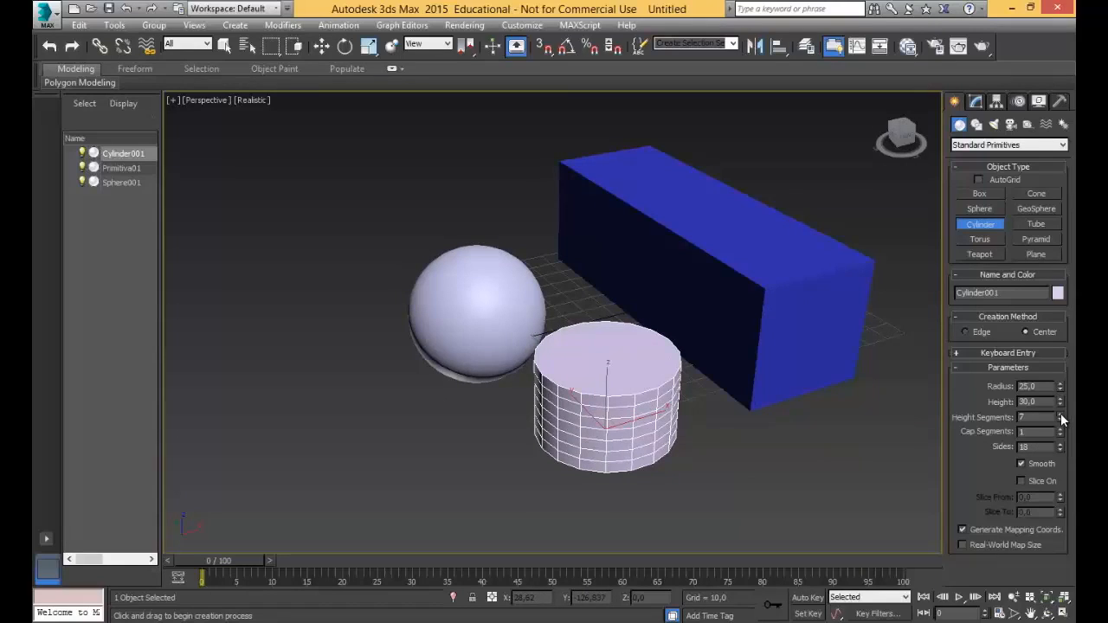
pyautogui.click(1060, 414)
pyautogui.click(1060, 414)
pyautogui.click(1060, 421)
pyautogui.click(1060, 421)
pyautogui.click(1060, 421)
pyautogui.click(1061, 421)
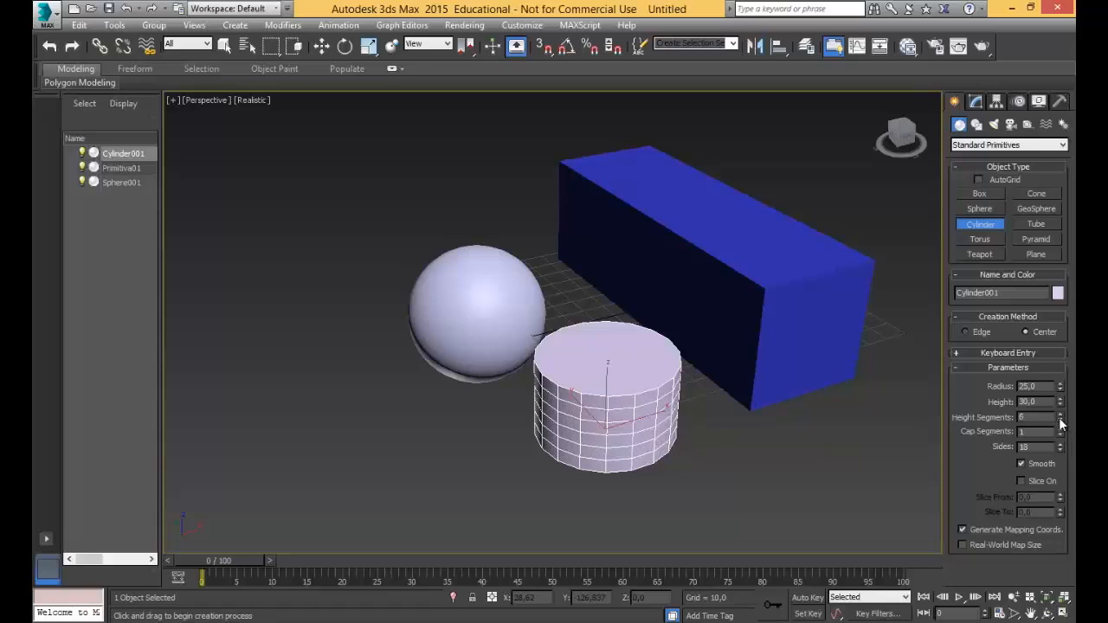
pyautogui.click(1060, 421)
pyautogui.click(1061, 421)
pyautogui.click(1060, 421)
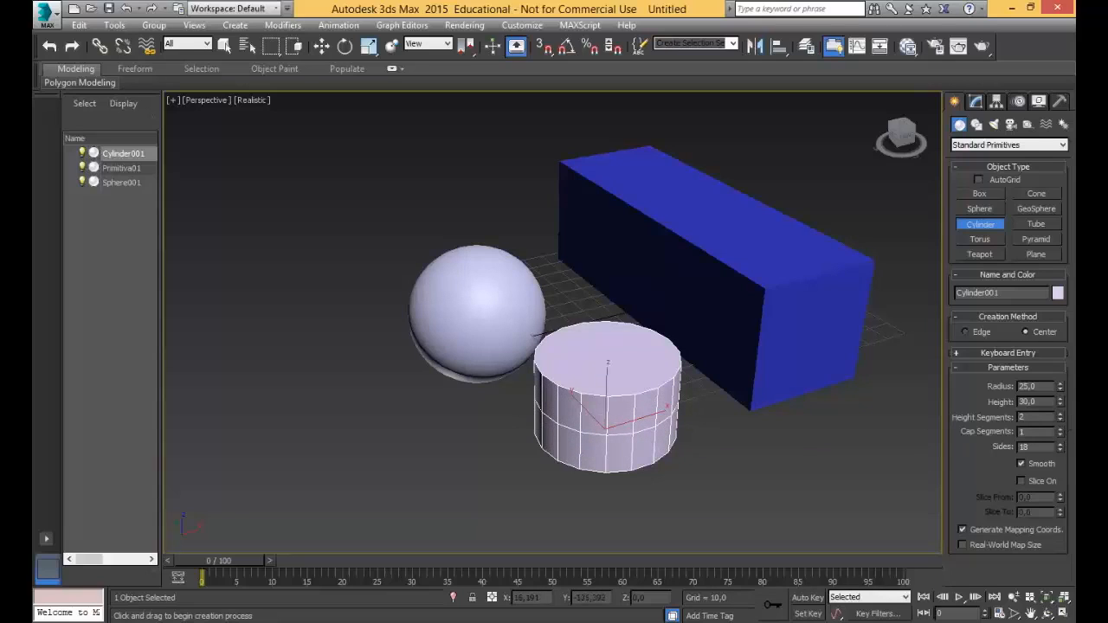
pyautogui.click(1060, 416)
pyautogui.click(1059, 416)
pyautogui.click(1059, 415)
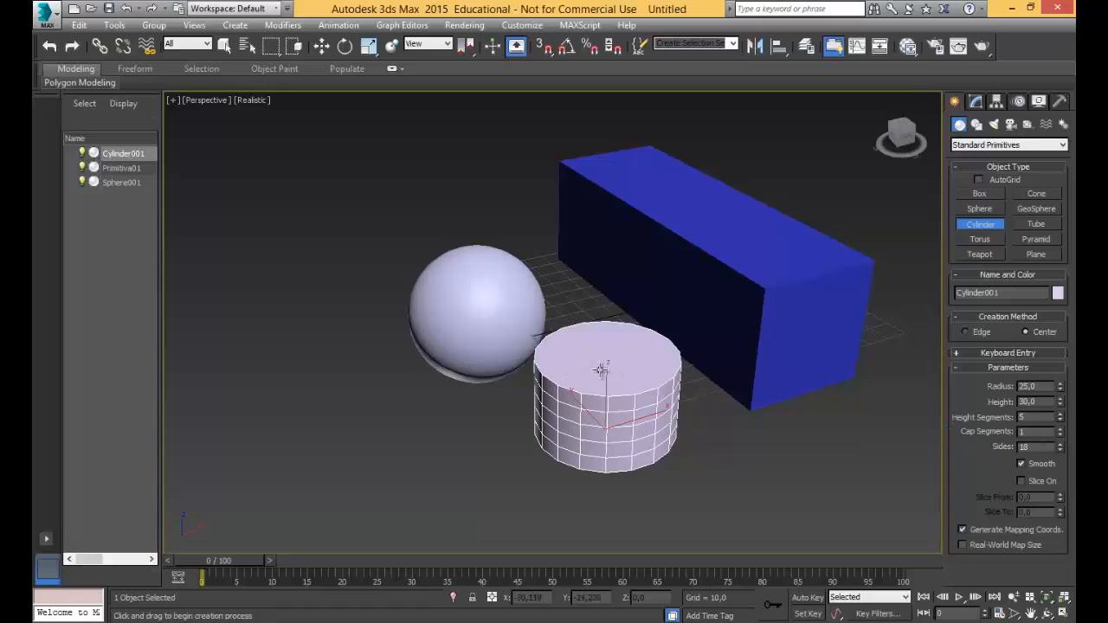
# Increase the cylinder's cap segments to 5.
pyautogui.click(1059, 430)
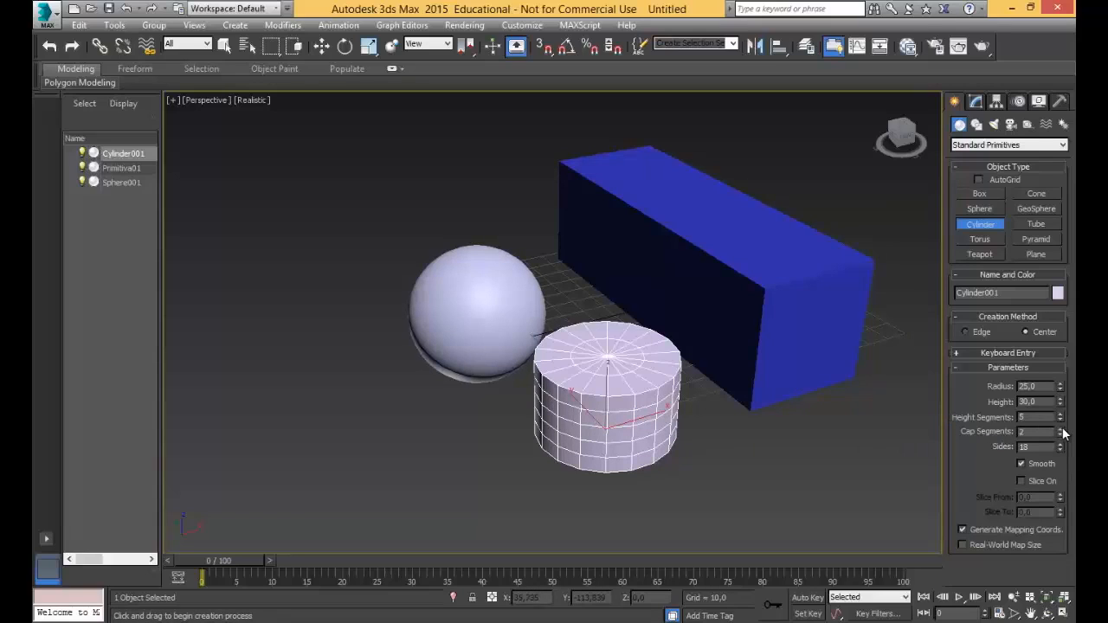
pyautogui.click(1060, 430)
pyautogui.click(1060, 429)
pyautogui.click(1061, 430)
pyautogui.moveTo(563, 355); pyautogui.dragTo(573, 372)
pyautogui.click(572, 364)
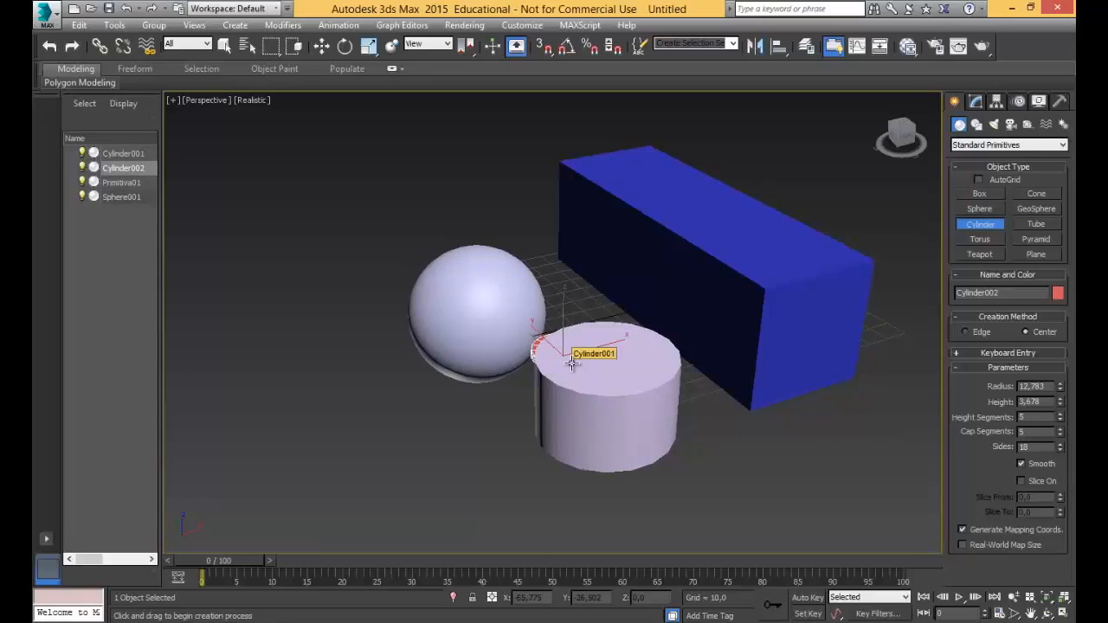
pyautogui.rightClick(589, 307)
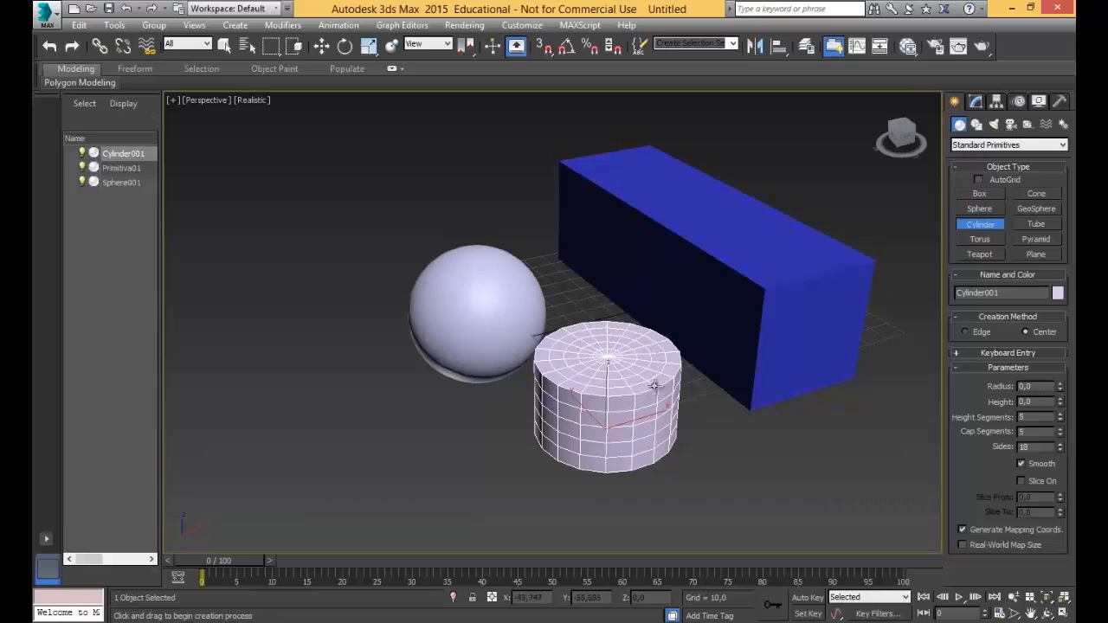
# Leave cylinder creation by switching to the Move tool, and open the selected cylinder's parameters for modification.
pyautogui.scroll(-3, 844, 391)
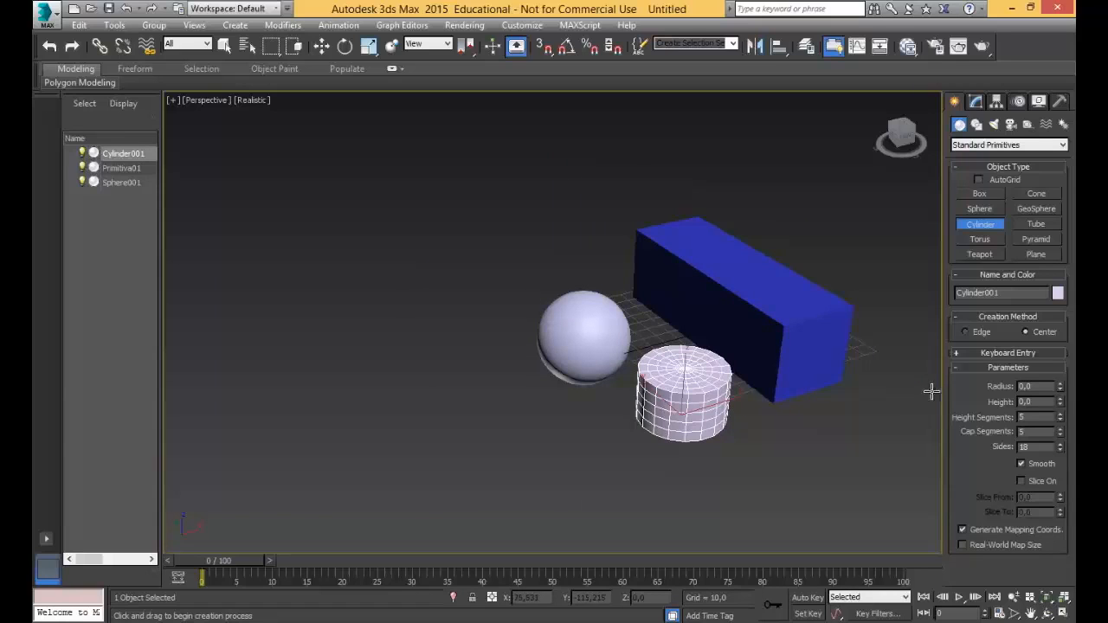
pyautogui.scroll(5, 643, 377)
pyautogui.moveTo(713, 373); pyautogui.dragTo(657, 363, button='middle')
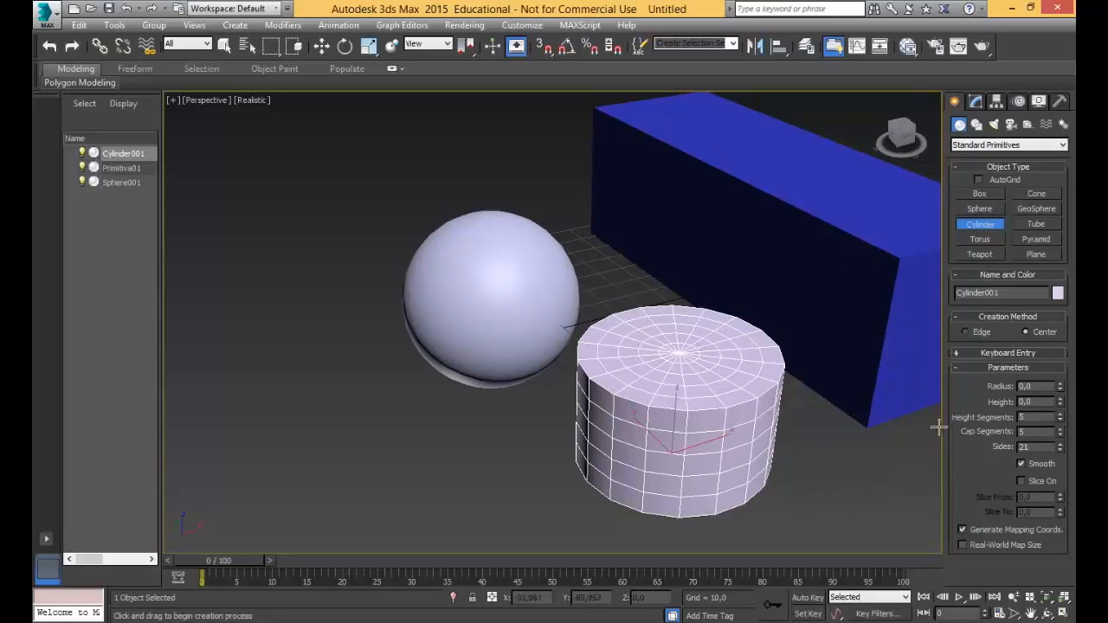
pyautogui.click(321, 46)
pyautogui.scroll(-10, 752, 271)
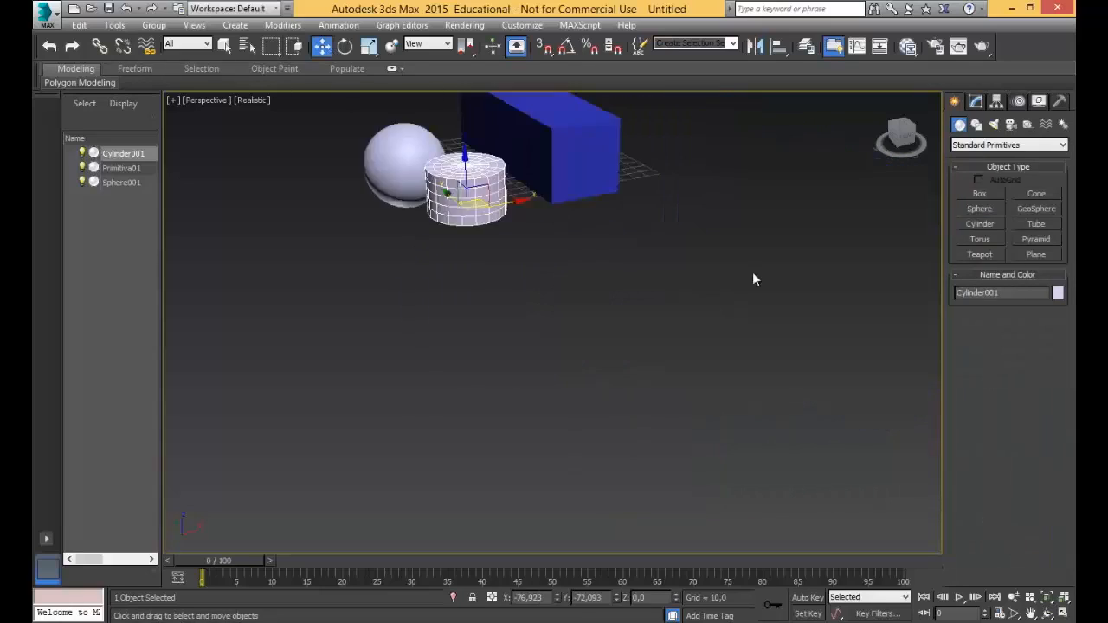
pyautogui.scroll(6, 673, 338)
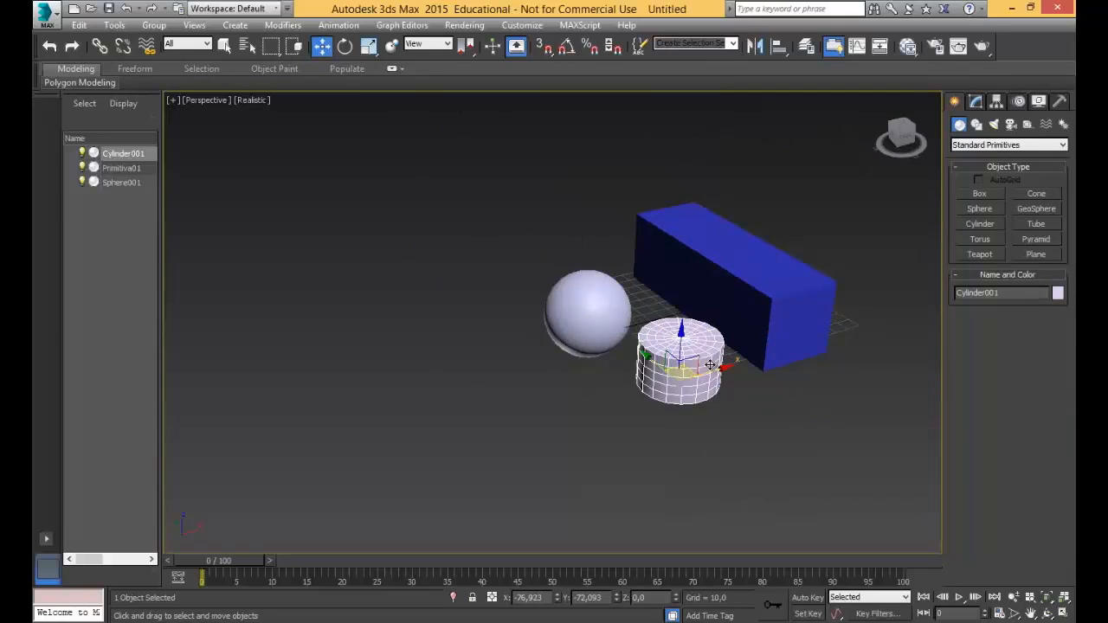
pyautogui.scroll(-2, 674, 342)
pyautogui.scroll(7, 658, 341)
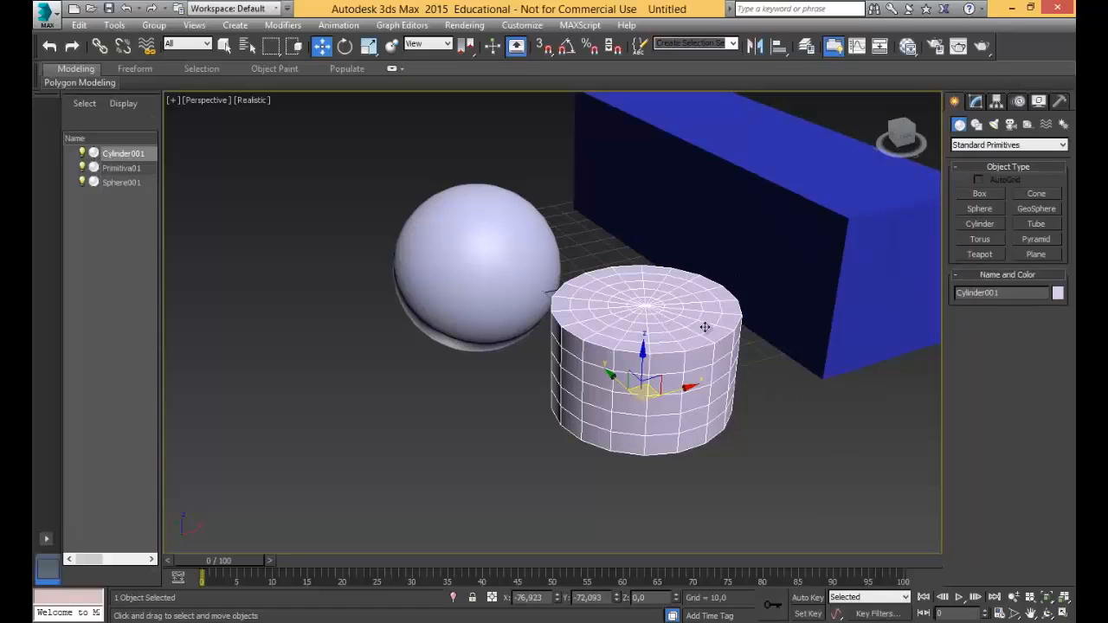
pyautogui.moveTo(705, 327); pyautogui.dragTo(640, 373, button='middle')
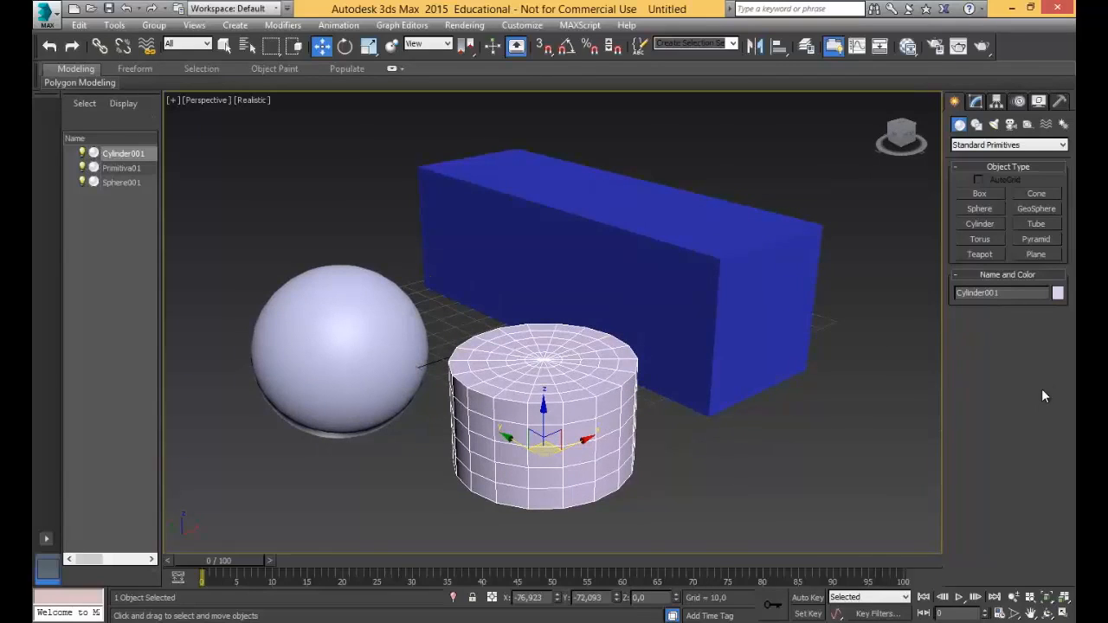
pyautogui.click(975, 104)
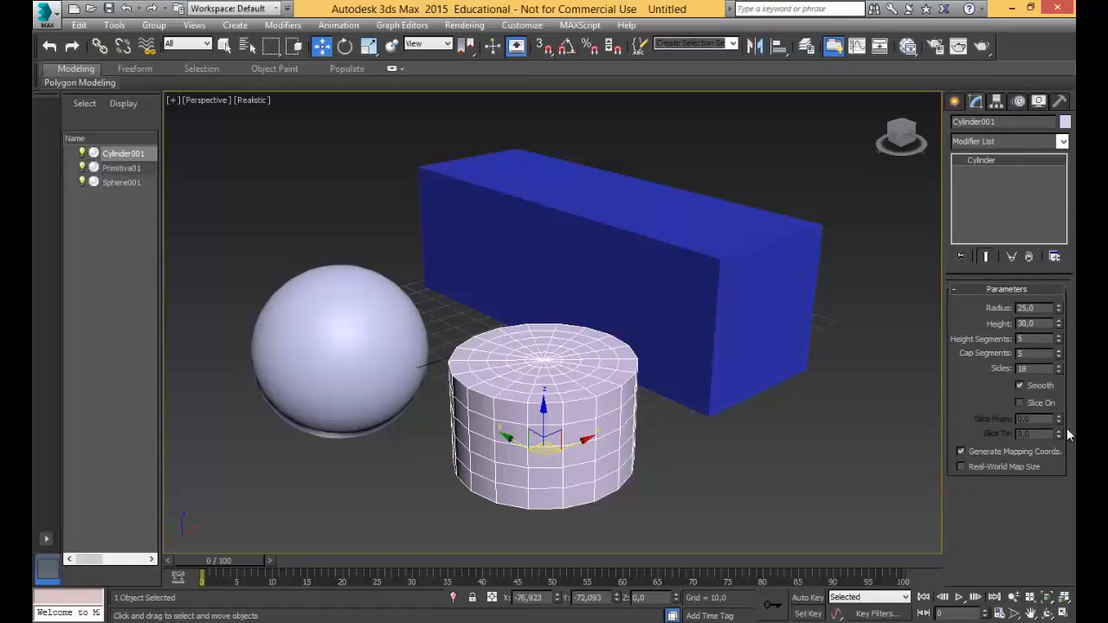
# Vary the cylinder's number of sides, going through 25 and 18 and up to 44, to compare its roundness.
pyautogui.keyDown('alt'); pyautogui.moveTo(683, 321); pyautogui.dragTo(673, 345, button='middle'); pyautogui.keyUp('alt')
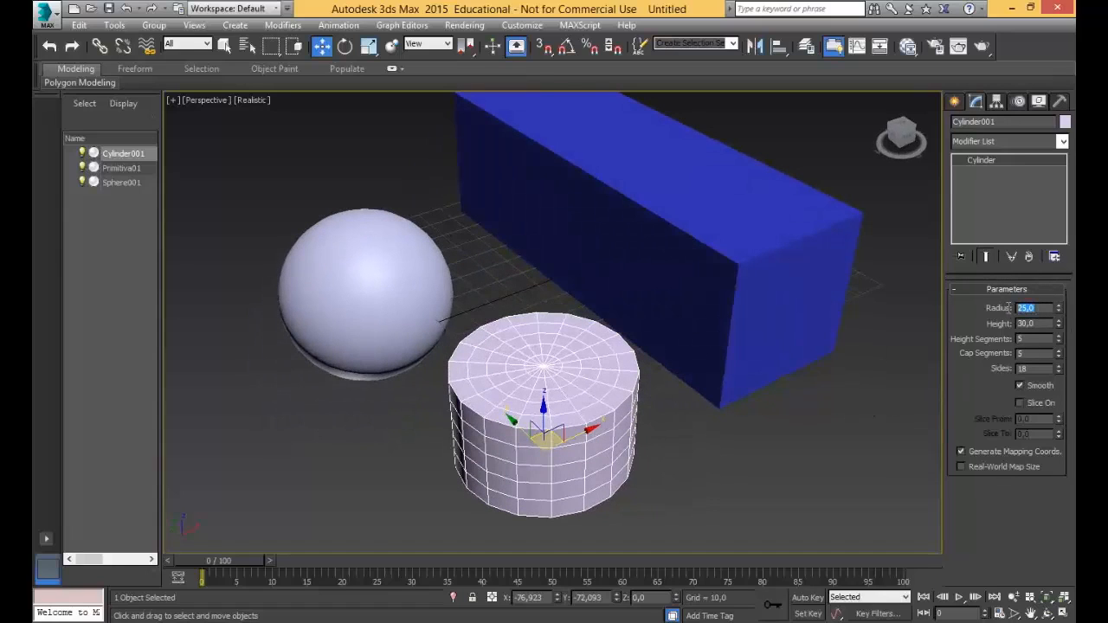
pyautogui.press('Tab')
pyautogui.hotkey('shift', 'Tab')
pyautogui.click(1058, 367)
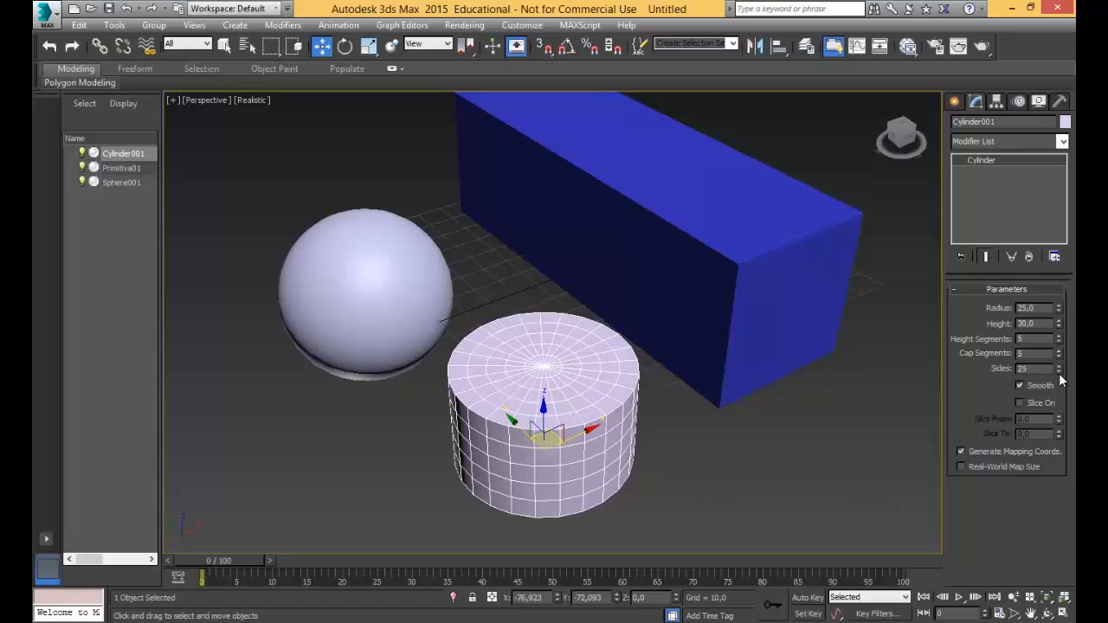
pyautogui.moveTo(1058, 373); pyautogui.dragTo(1056, 366)
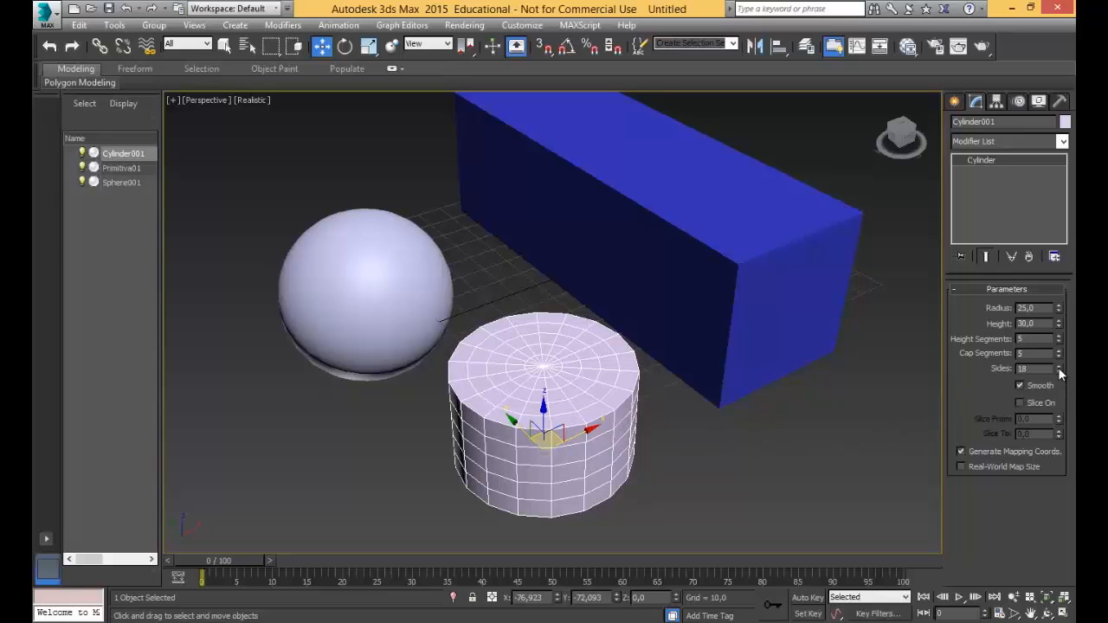
pyautogui.moveTo(1058, 367); pyautogui.dragTo(1057, 367)
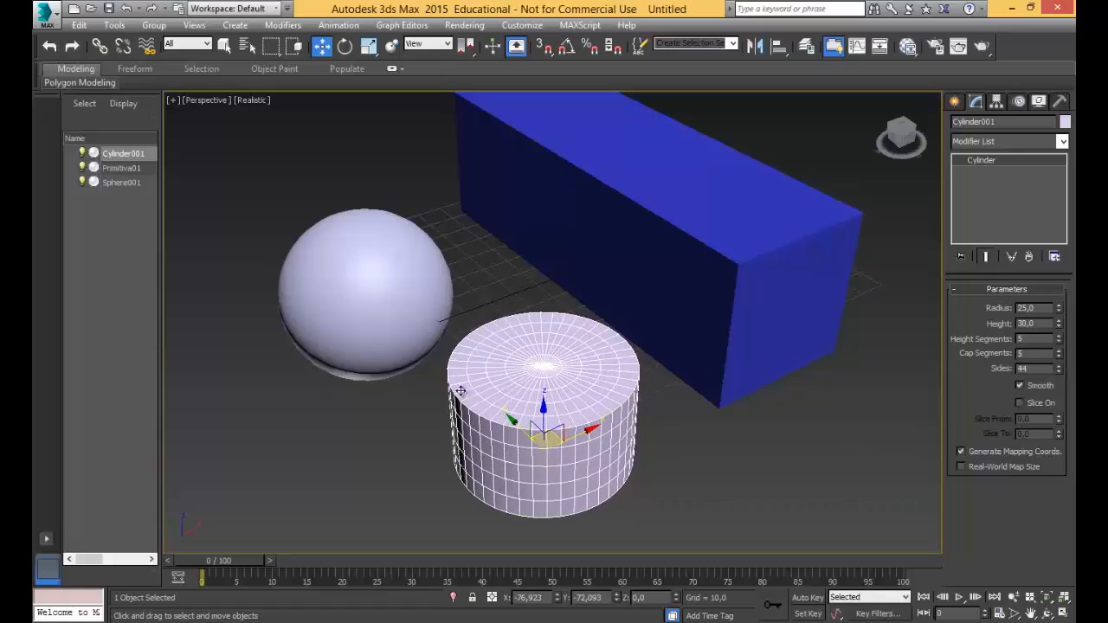
# Turn off the cylinder's smoothing, set its sides to 18, and turn smoothing back on.
pyautogui.click(1040, 383)
pyautogui.moveTo(1032, 368); pyautogui.dragTo(950, 368)
pyautogui.write('18')
pyautogui.press('Return')
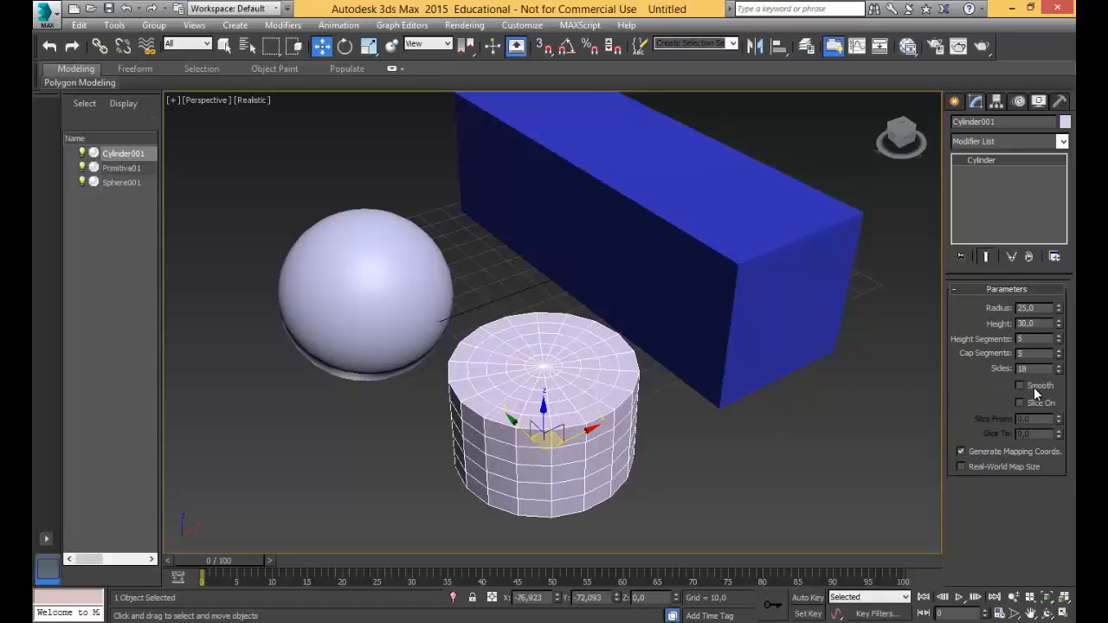
pyautogui.click(1034, 387)
# Enable slicing on the cylinder, try varying its Slice From value, and turn slicing off.
pyautogui.click(1041, 404)
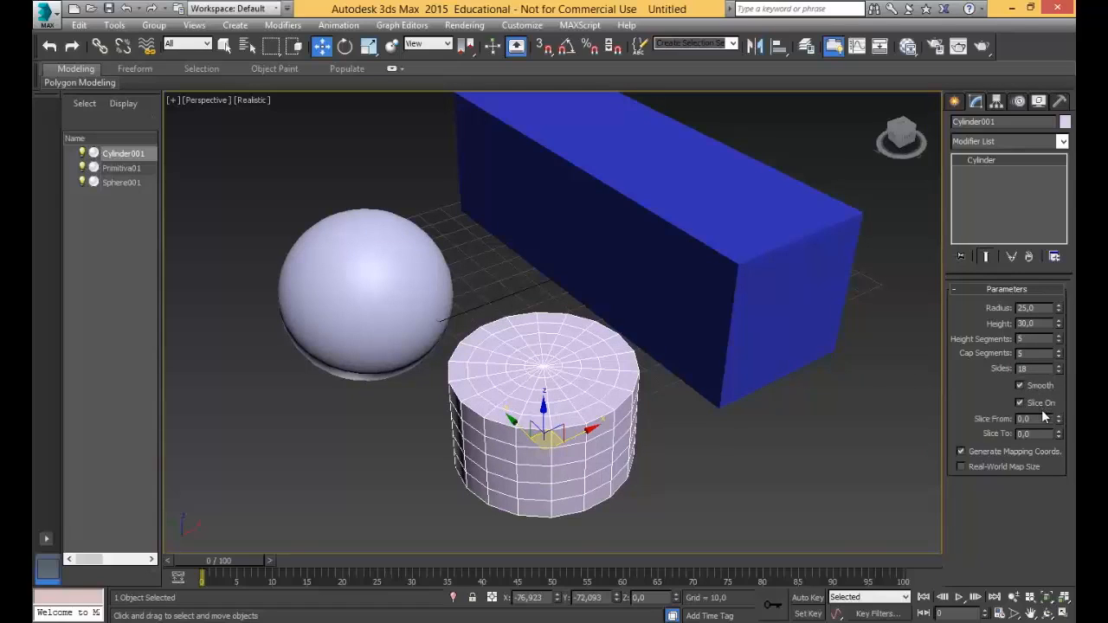
pyautogui.moveTo(1058, 417)
pyautogui.mouseDown()
pyautogui.moveTo(1039, 292)
pyautogui.moveTo(1073, 424)
pyautogui.moveTo(1059, 441)
pyautogui.moveTo(1058, 347)
pyautogui.moveTo(1045, 453)
pyautogui.moveTo(1049, 419)
pyautogui.mouseUp()
pyautogui.click(1041, 404)
# Return to the creation options for standard primitives.
pyautogui.click(954, 102)
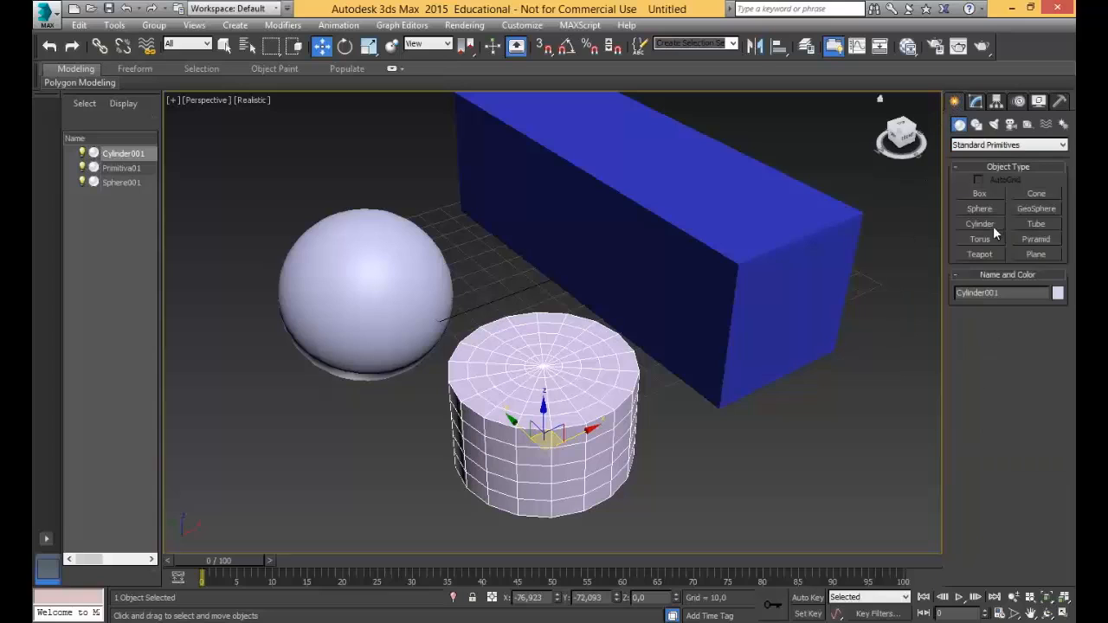
pyautogui.moveTo(647, 293); pyautogui.dragTo(601, 291, button='middle')
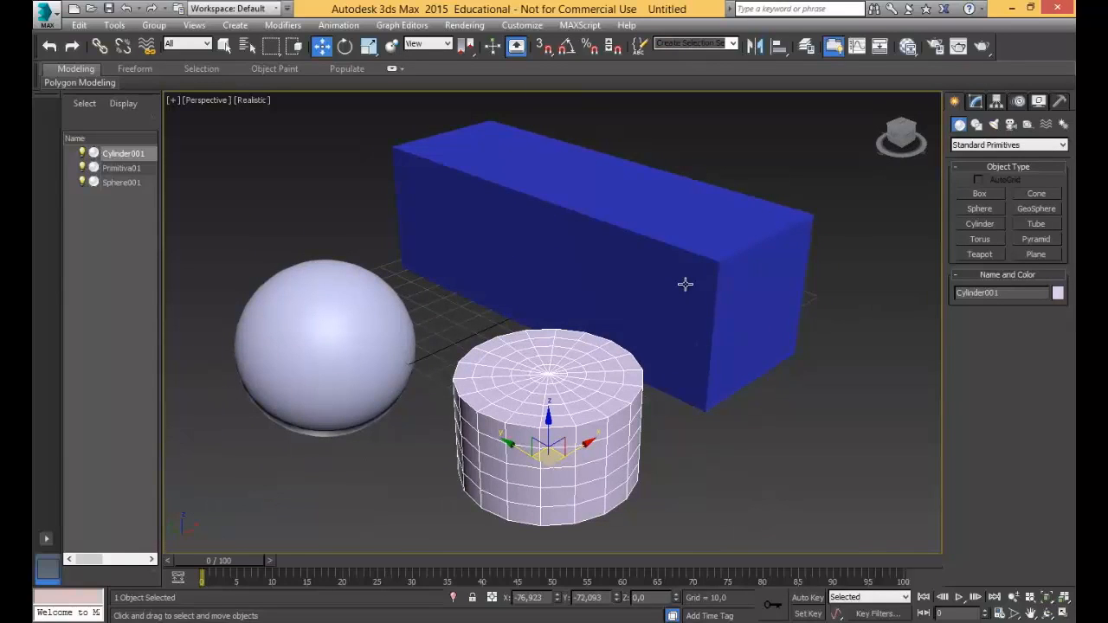
pyautogui.scroll(-3, 684, 284)
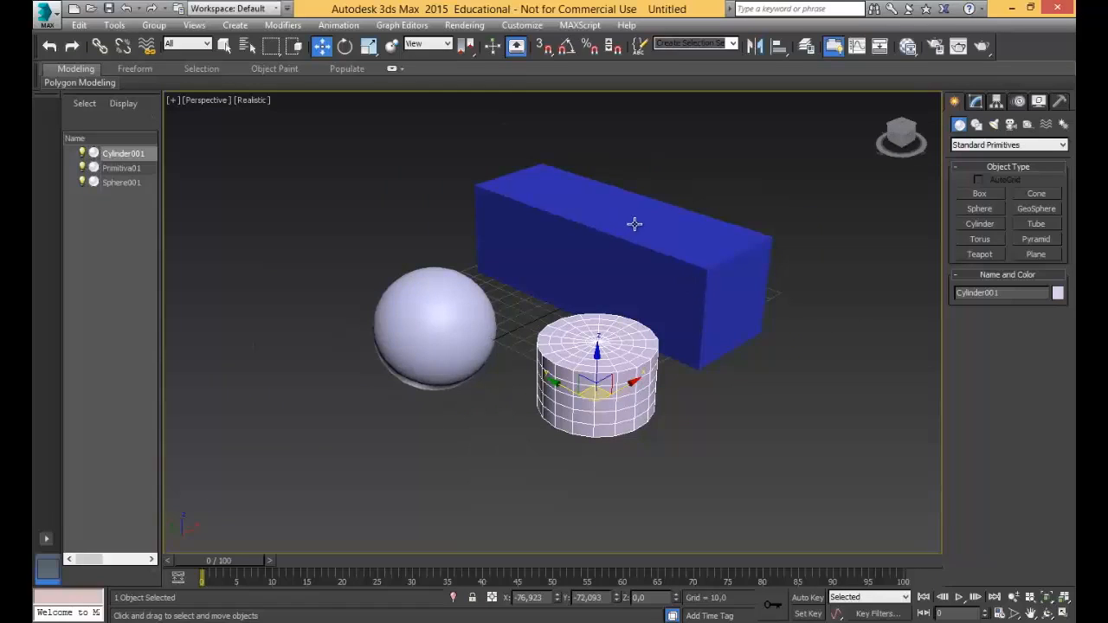